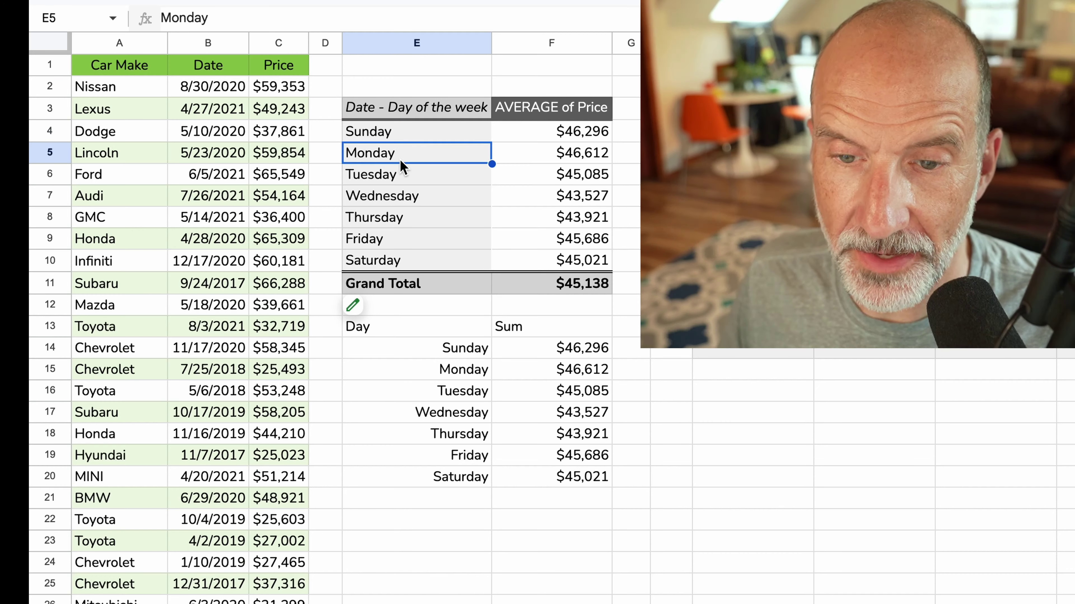
- Review the weekday rows and their average prices in the finished pivot table
left_click(401, 196)
left_click(546, 136)
left_click(544, 160)
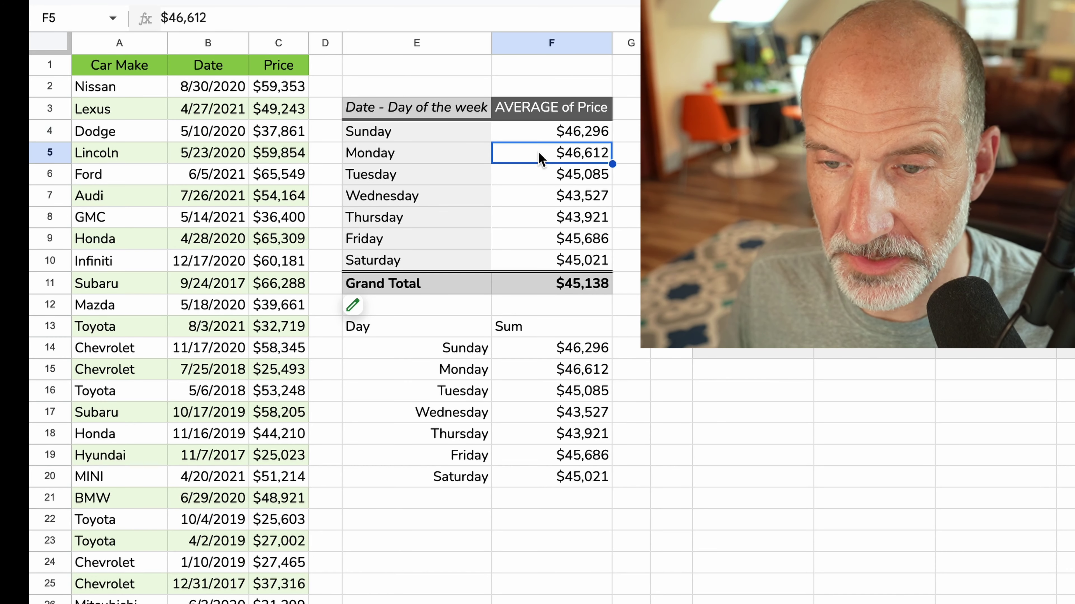
left_click(541, 185)
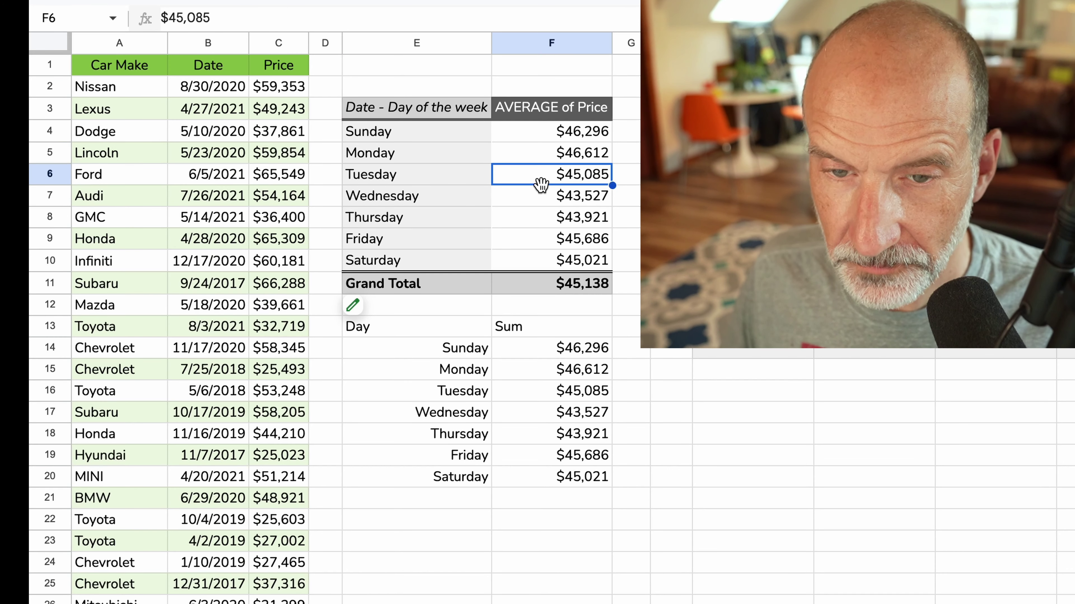
left_click_drag(415, 68, 578, 299)
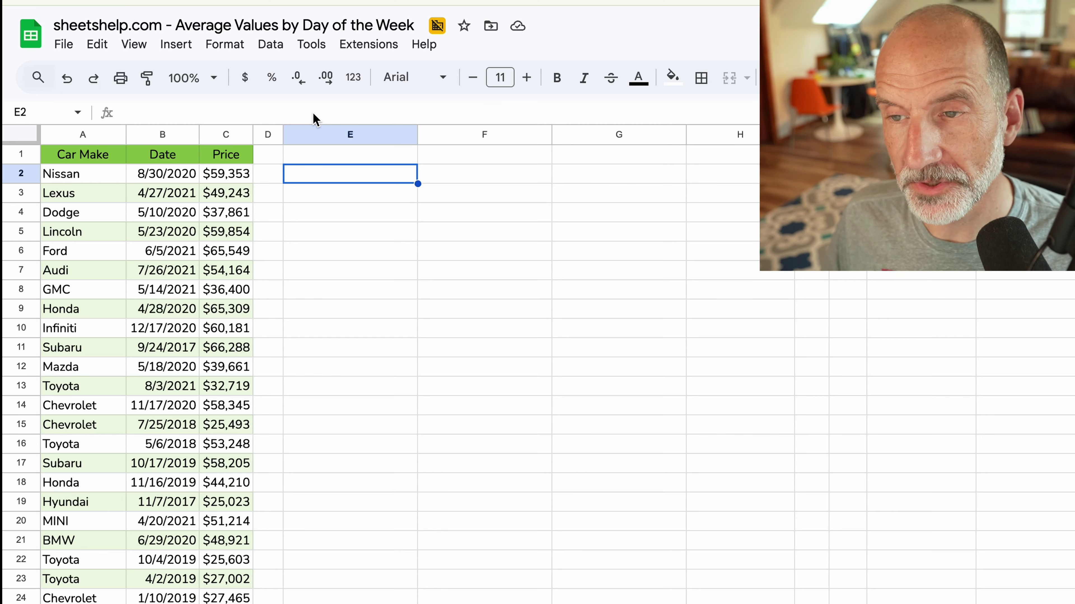
- Start a new pivot table with 'Copy of Average Values'!A1:C1001 as its data range
left_click(177, 44)
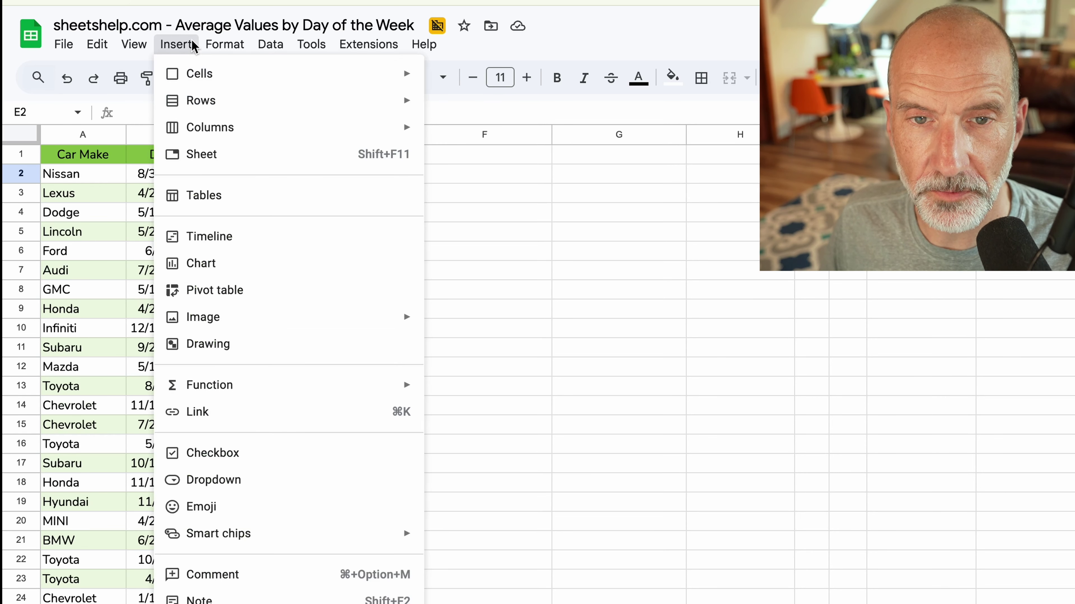
left_click(253, 291)
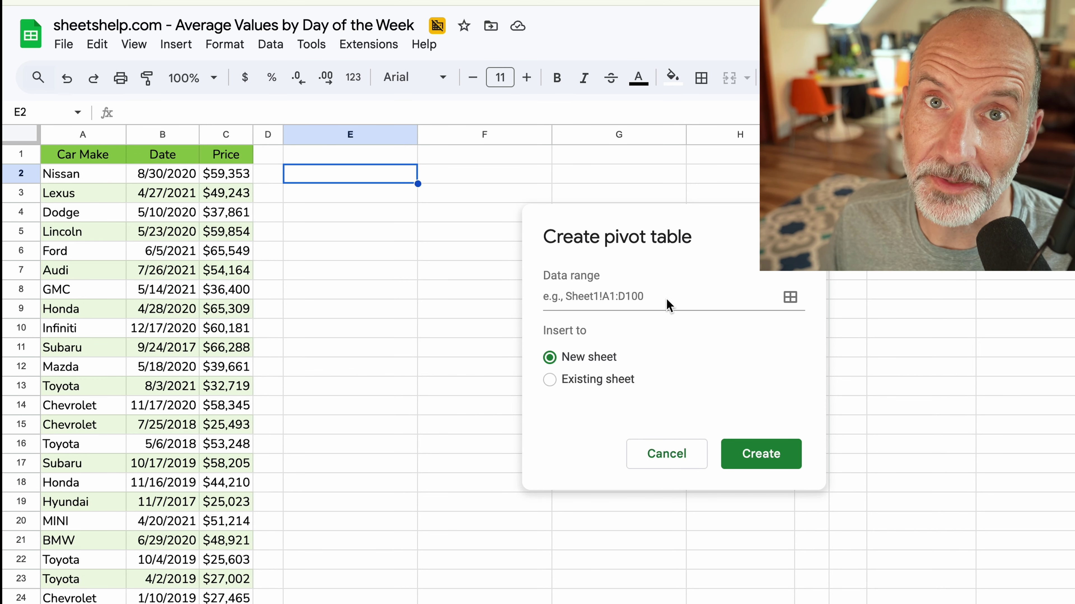
left_click(794, 294)
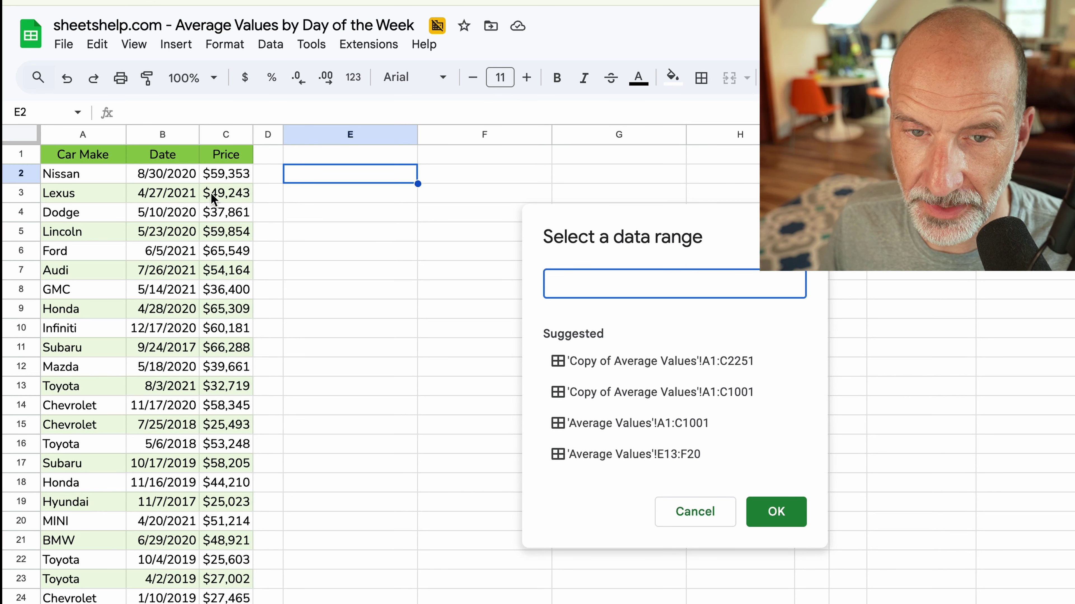
left_click(120, 155)
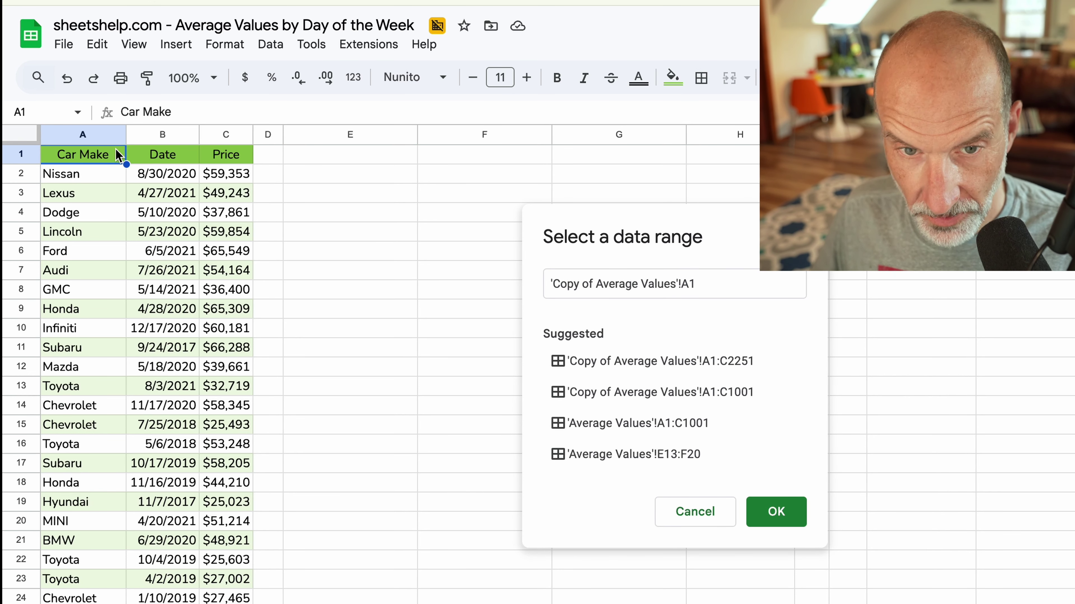
key("shift+Right")
key("shift+Right")
key("ctrl+shift+Down")
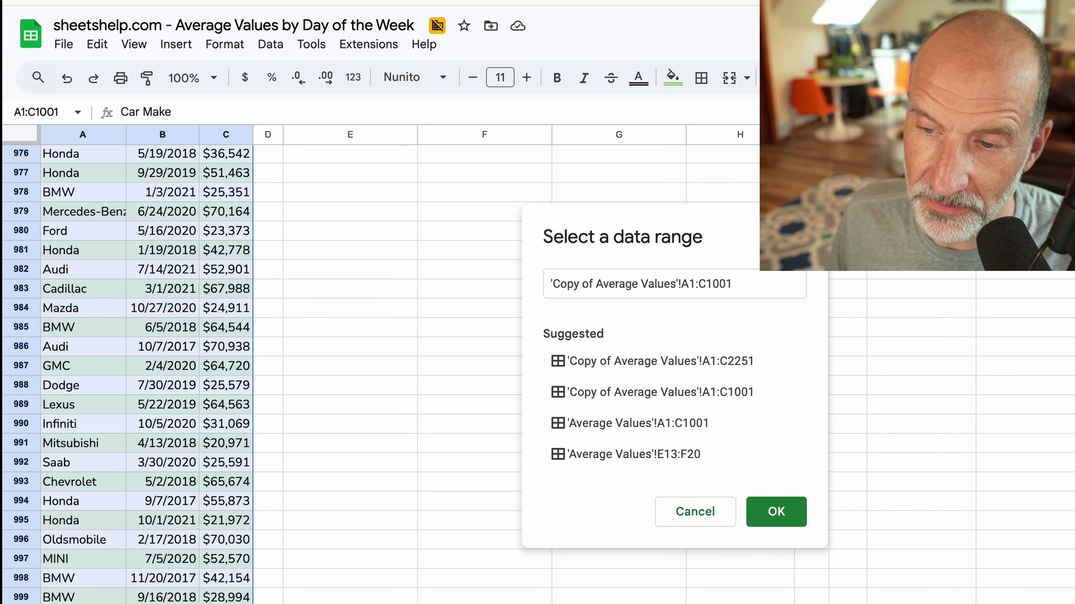
left_click(799, 521)
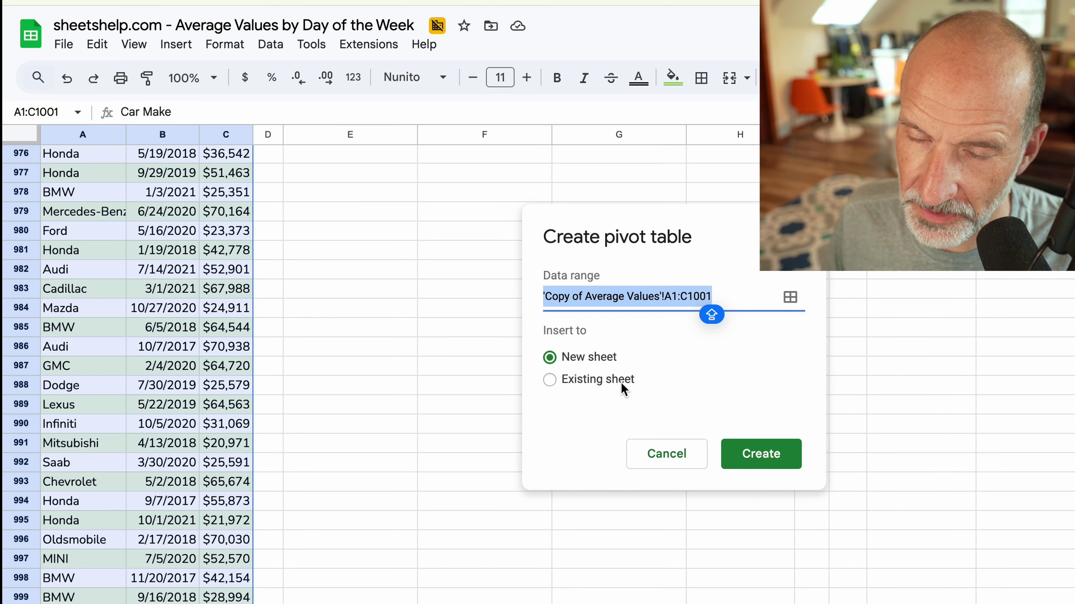
- Place the pivot table on the existing sheet at cell E2 and create it
left_click(605, 378)
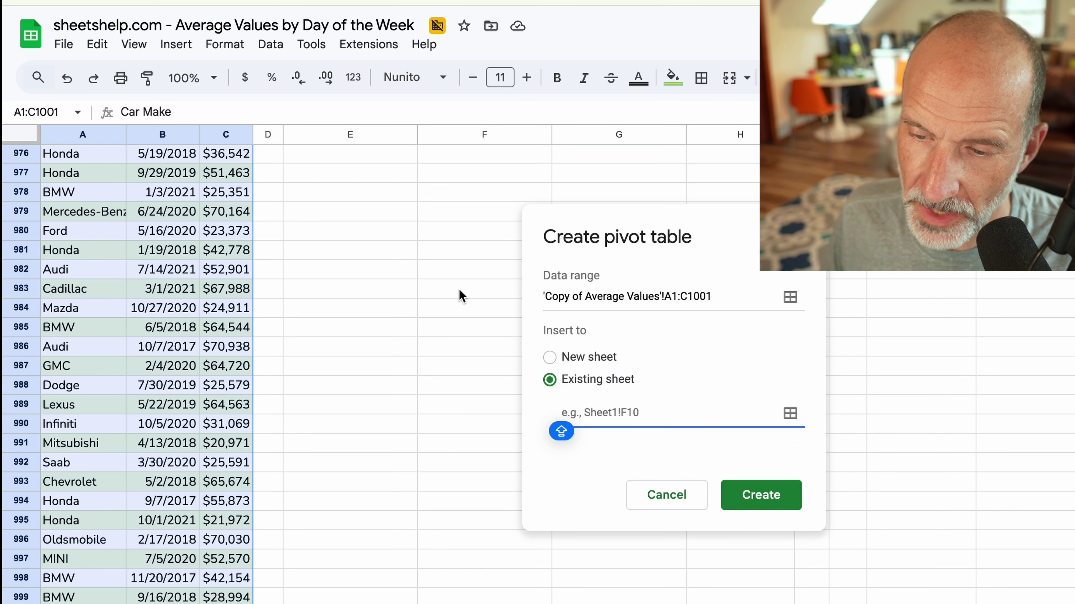
scroll(462, 295, "up", 15)
scroll(461, 295, "up", 20)
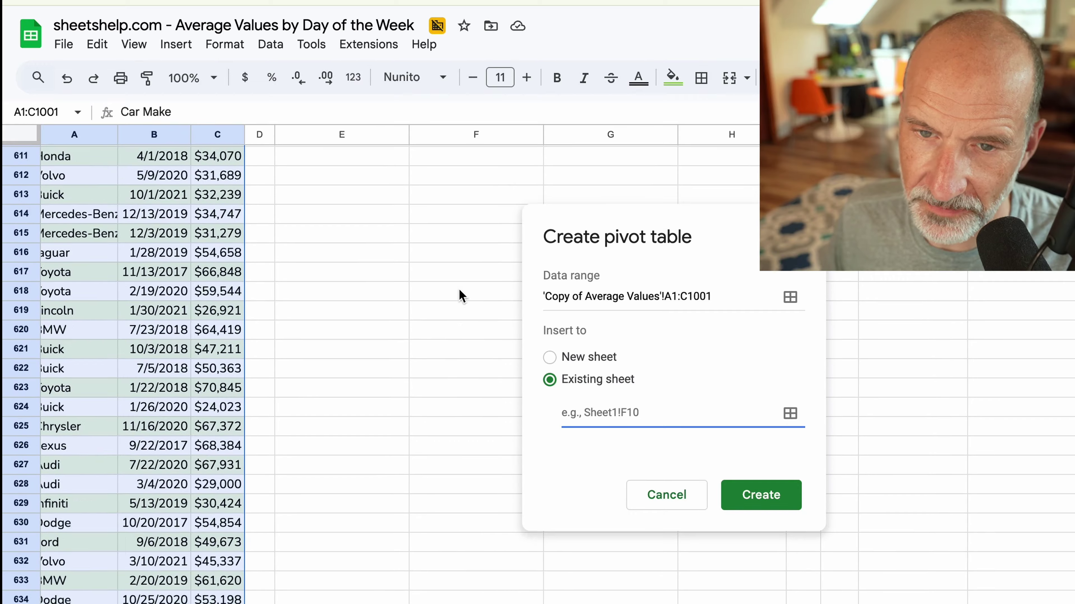
scroll(461, 295, "up", 20)
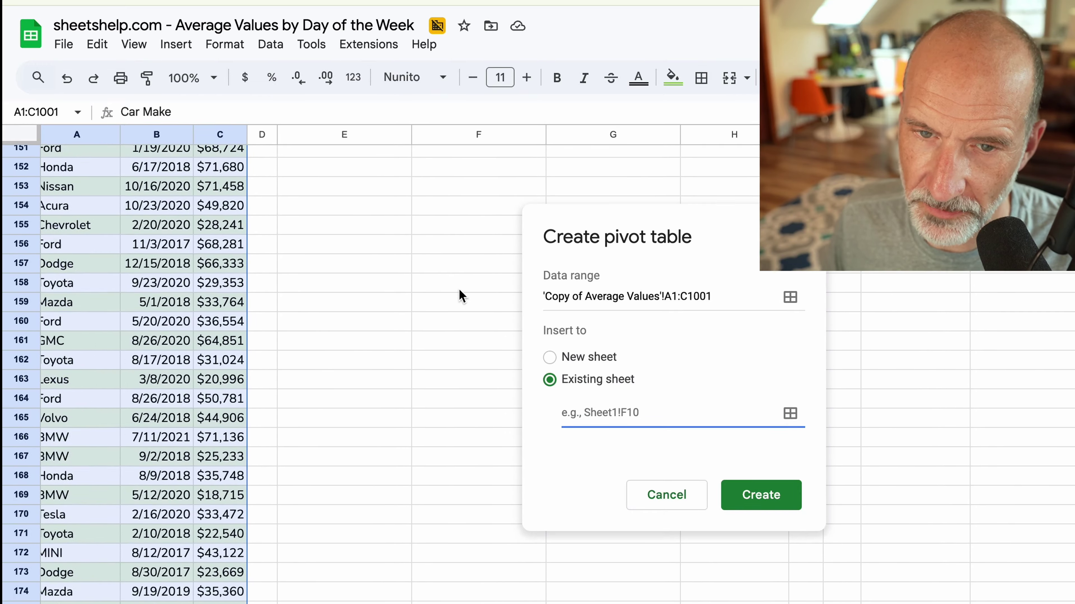
key("Caps_Lock")
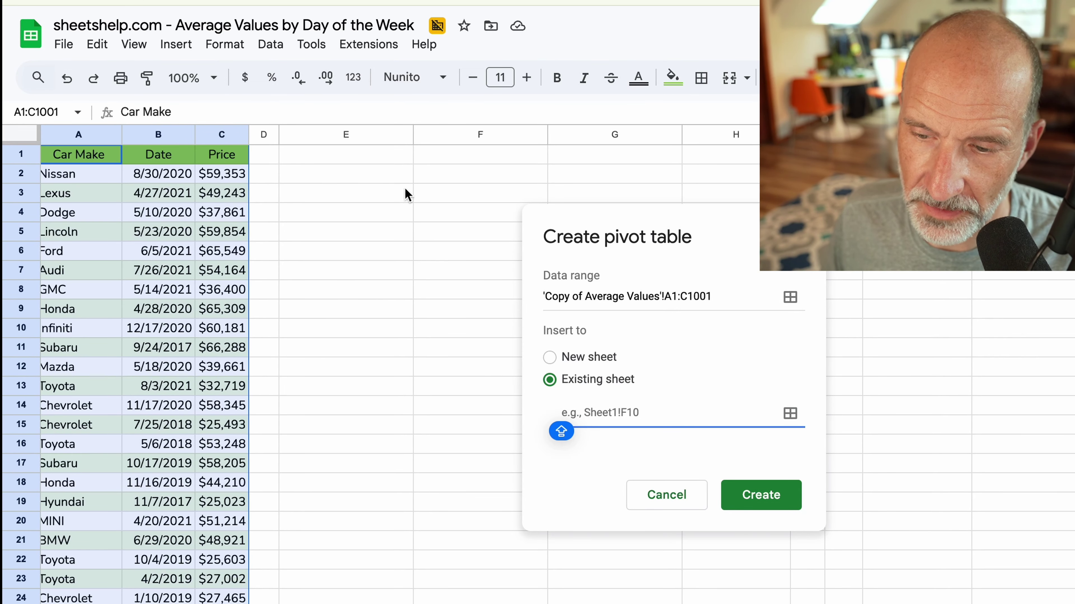
type("E3")
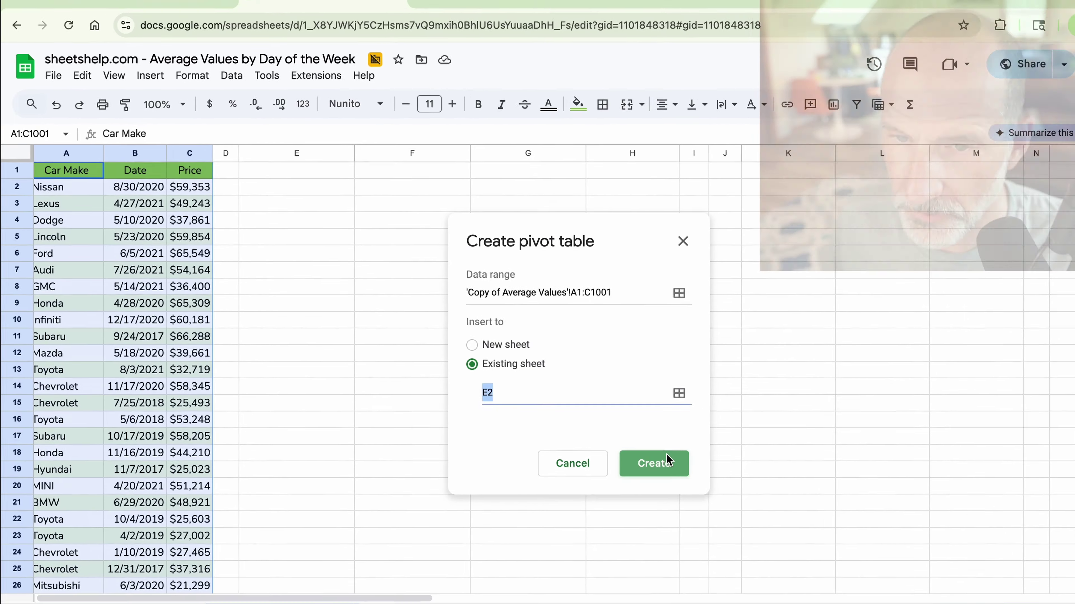
left_click(667, 460)
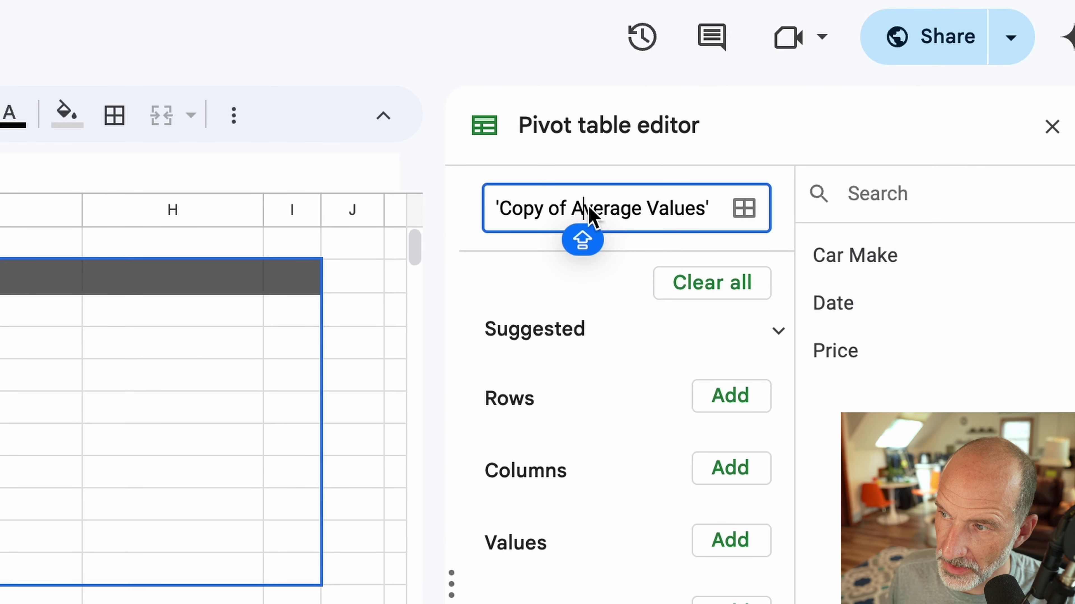
- Inspect the full source range reference in the pivot table editor without changing it
left_click(788, 163)
key("Left")
key("Left")
key("Left")
key("Left")
key("Left")
key("Left")
key("Left")
key("Left")
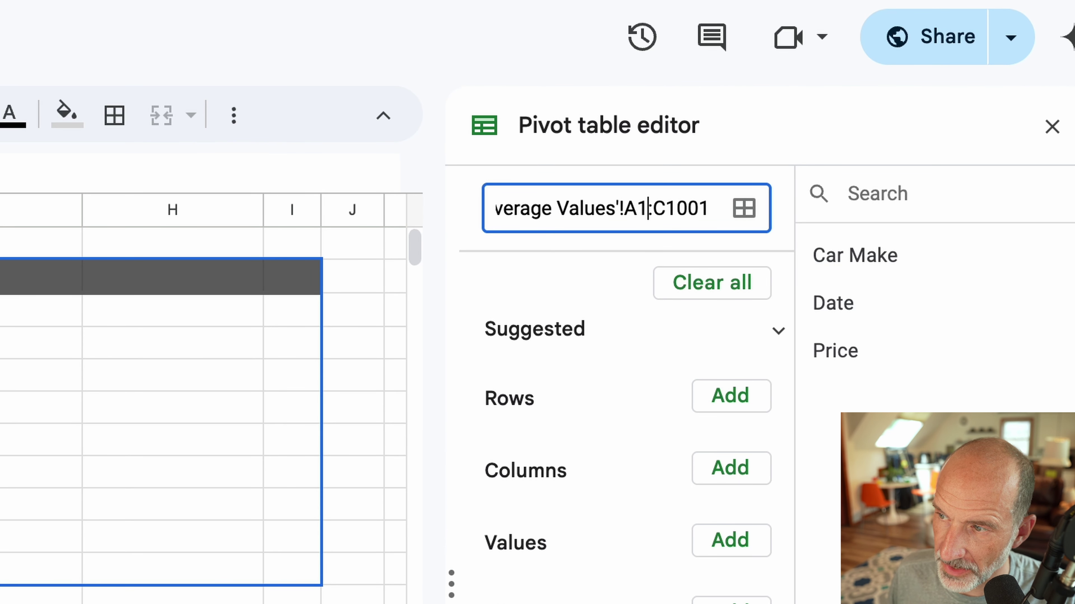
key("Right")
key("Right")
key("Right")
key("Right")
key("Caps_Lock")
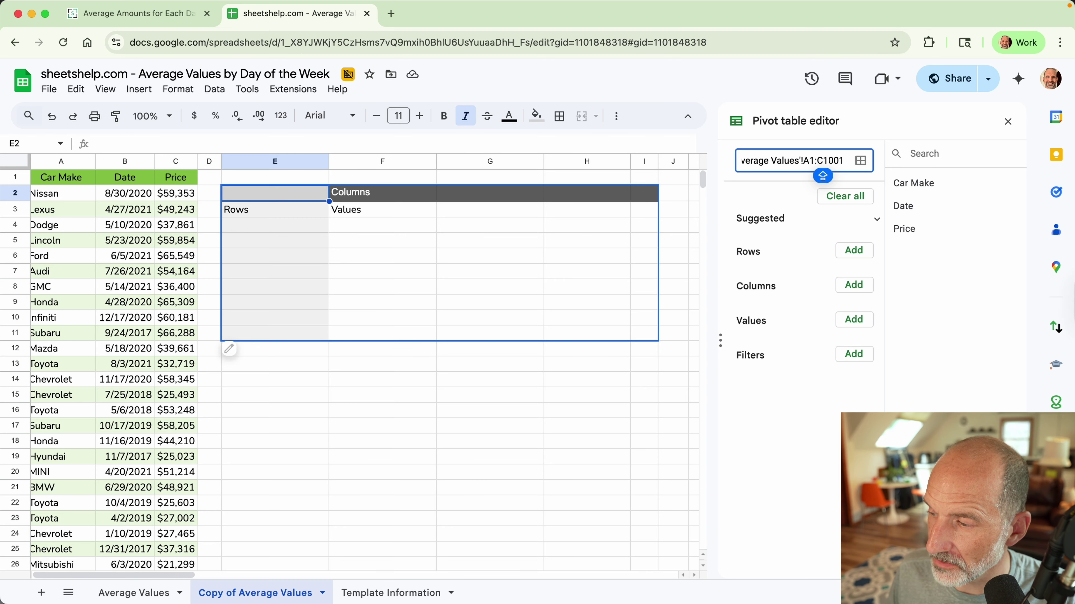
left_click(1055, 440)
left_click(568, 86)
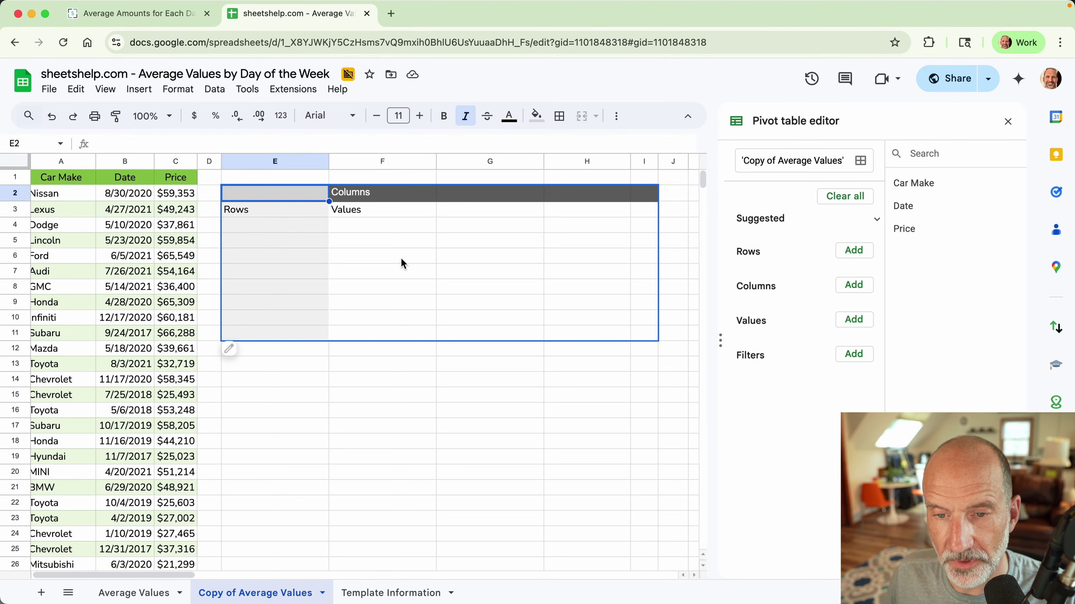
- Add Date as the pivot table's row field and group the dates by Day of the week
left_click(296, 230)
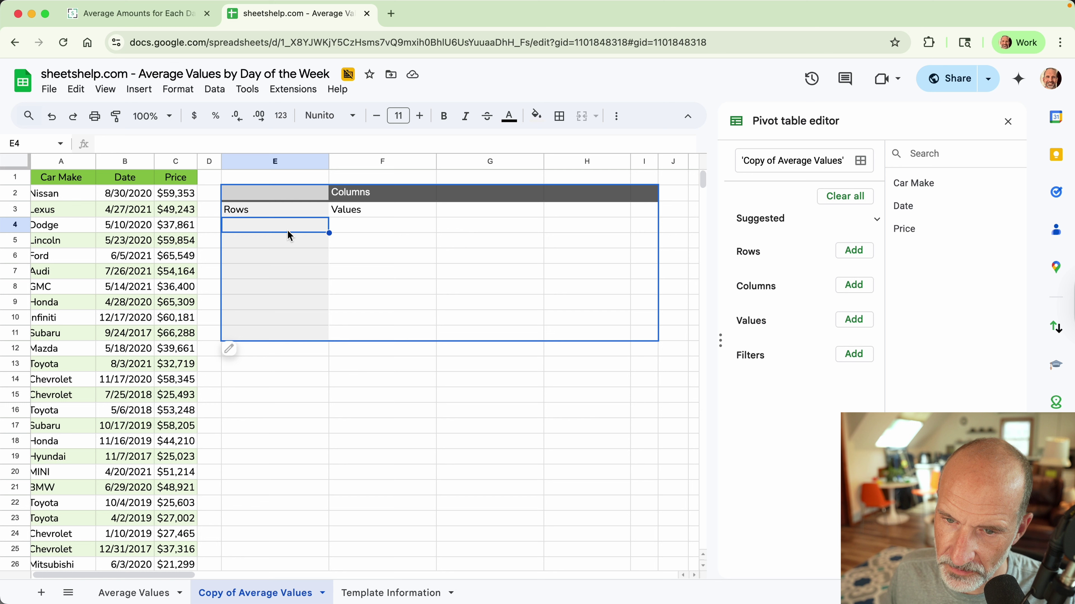
left_click(853, 251)
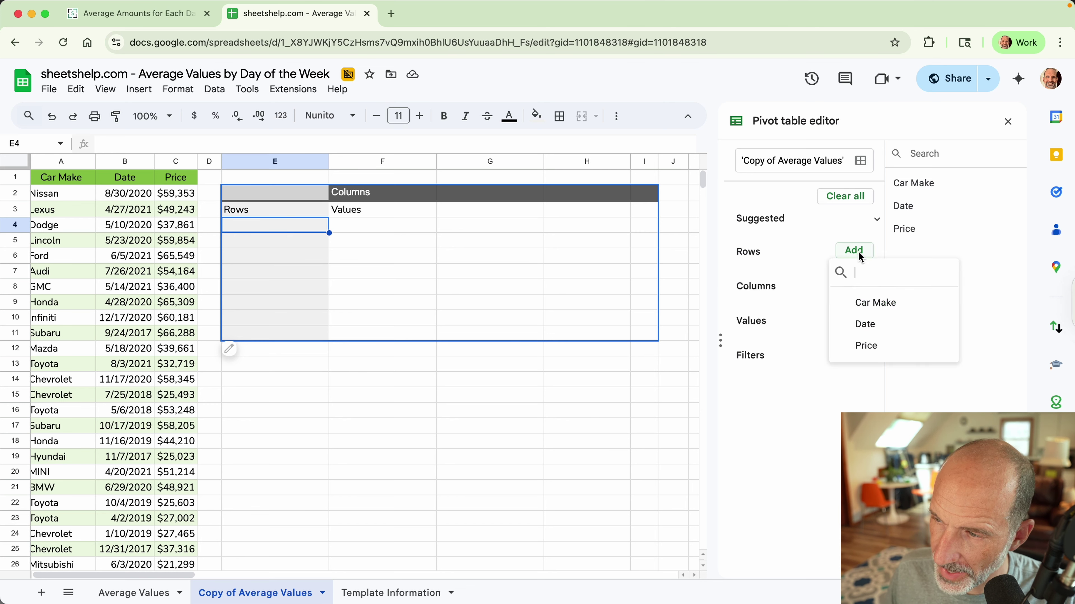
left_click(867, 324)
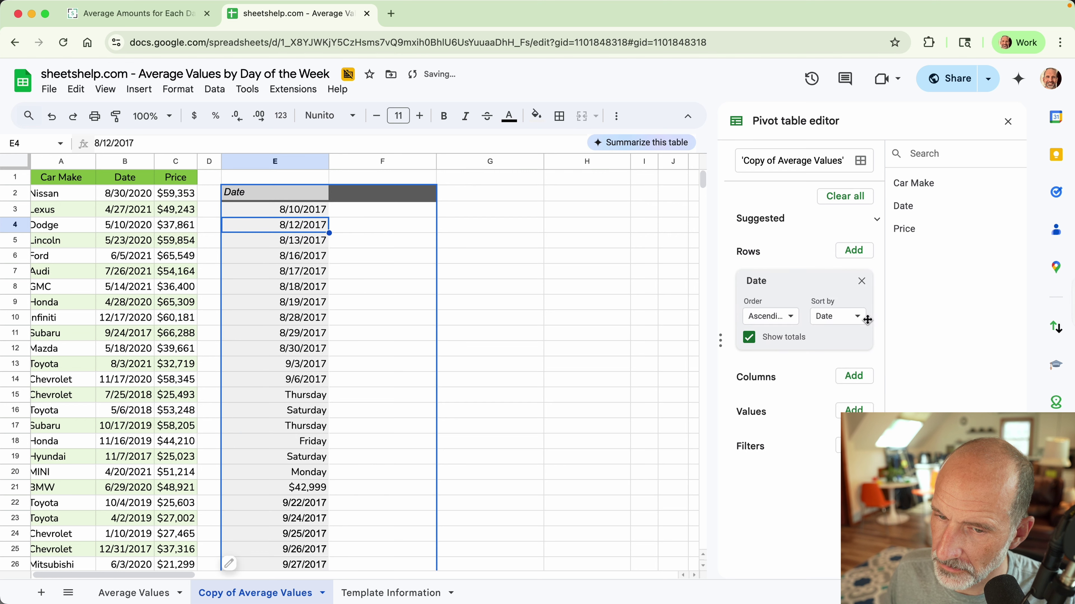
right_click(271, 270)
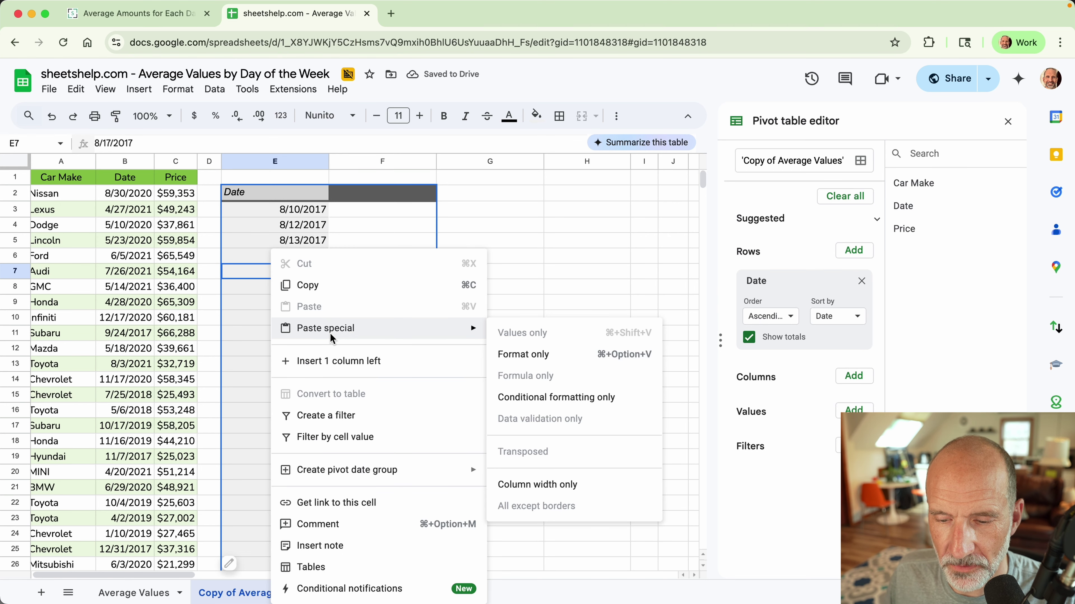
mouse_move(338, 468)
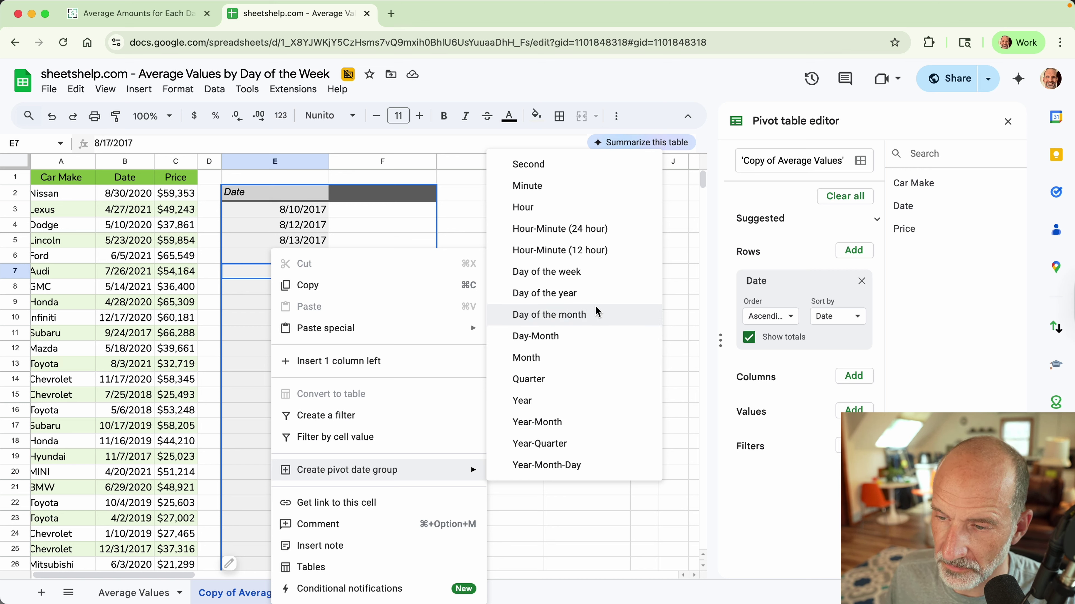
left_click(590, 275)
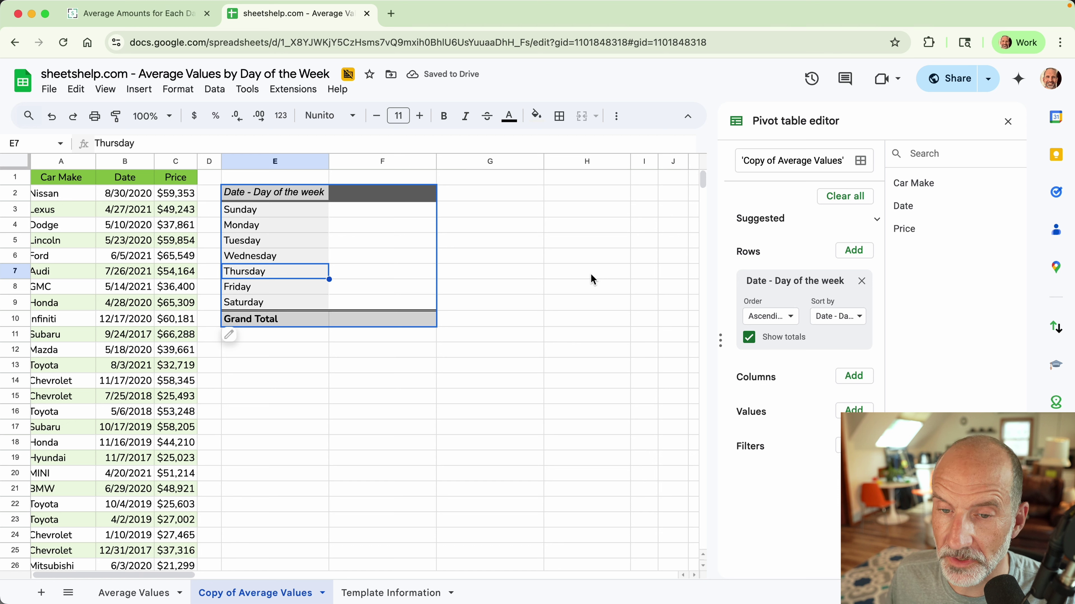
- Add Price as the pivot table's value field and summarize it by AVERAGE
left_click(260, 225)
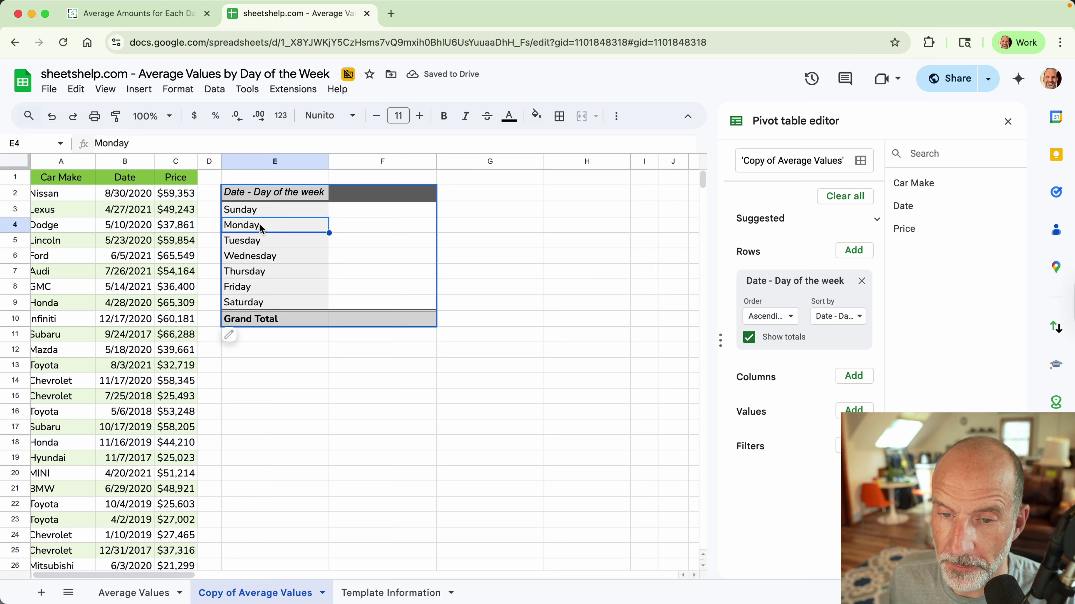
left_click(371, 230)
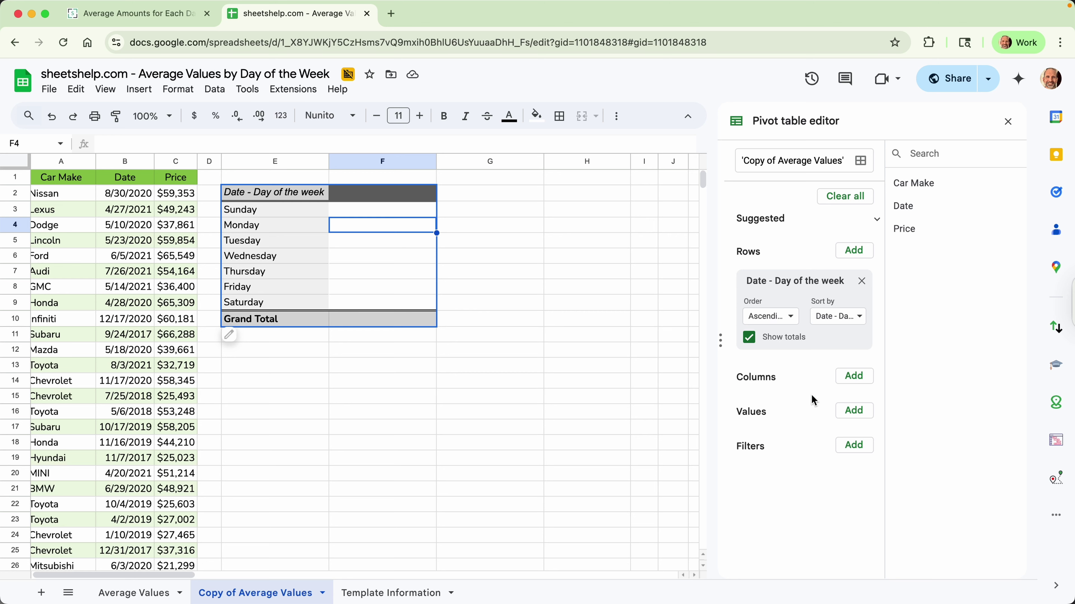
left_click(860, 410)
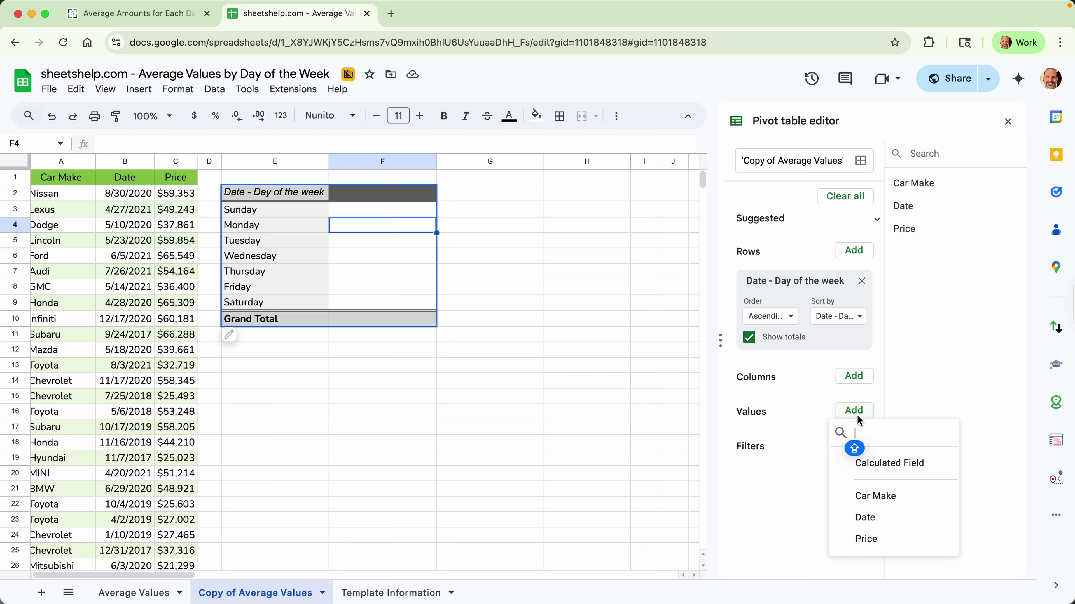
left_click(871, 540)
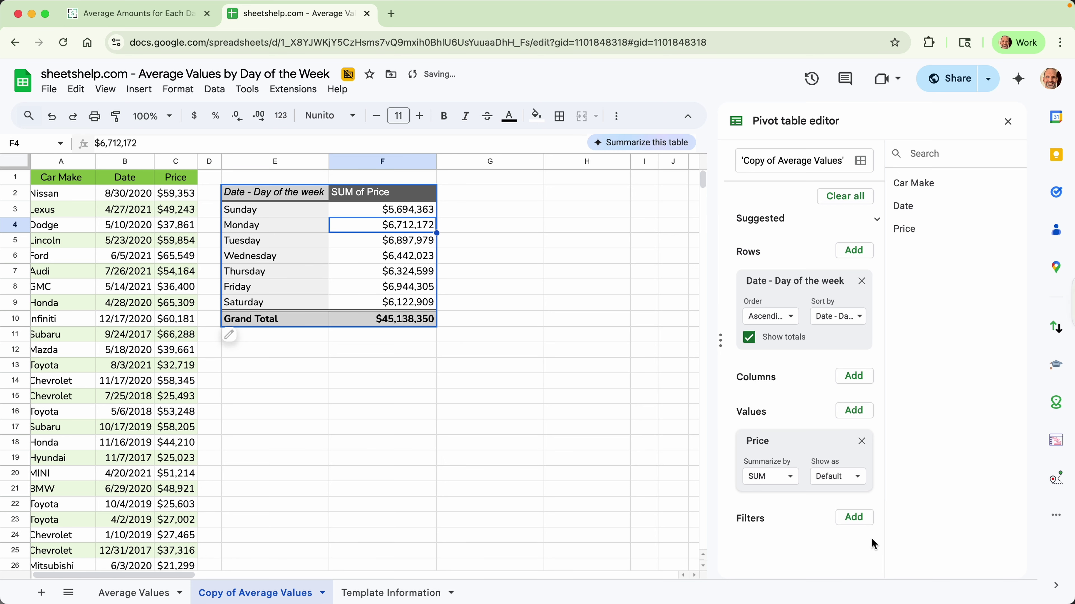
left_click(789, 479)
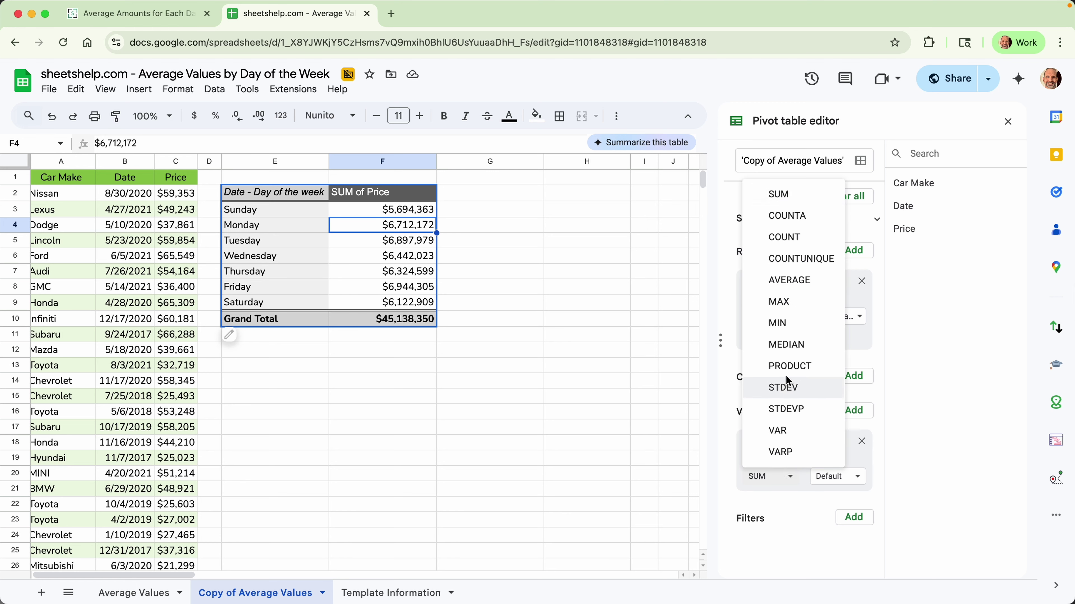
left_click(789, 280)
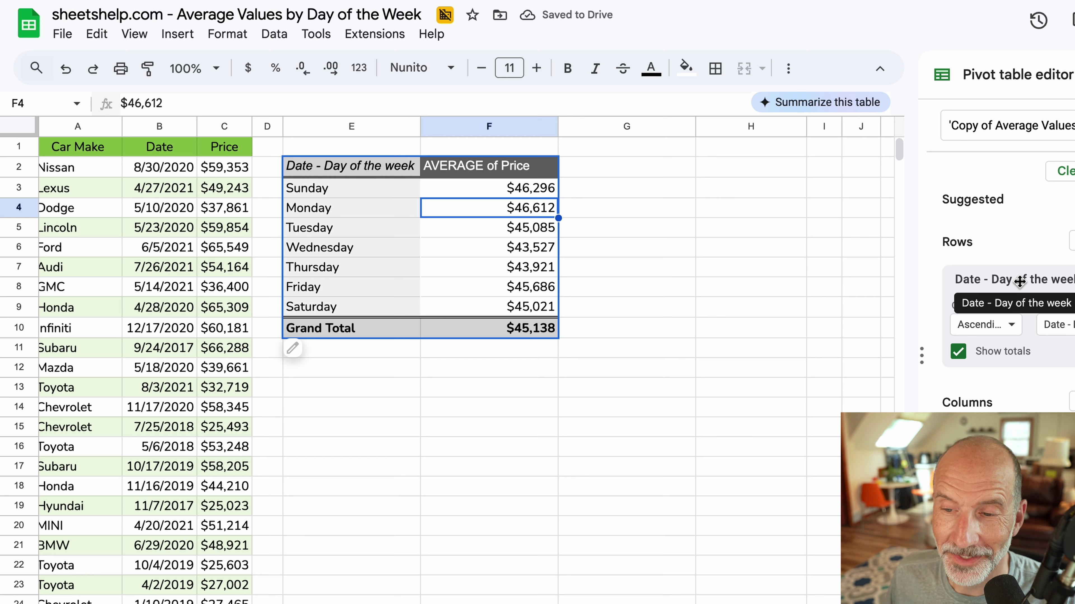
- Review the average price for each weekday in the new pivot table
left_click(465, 196)
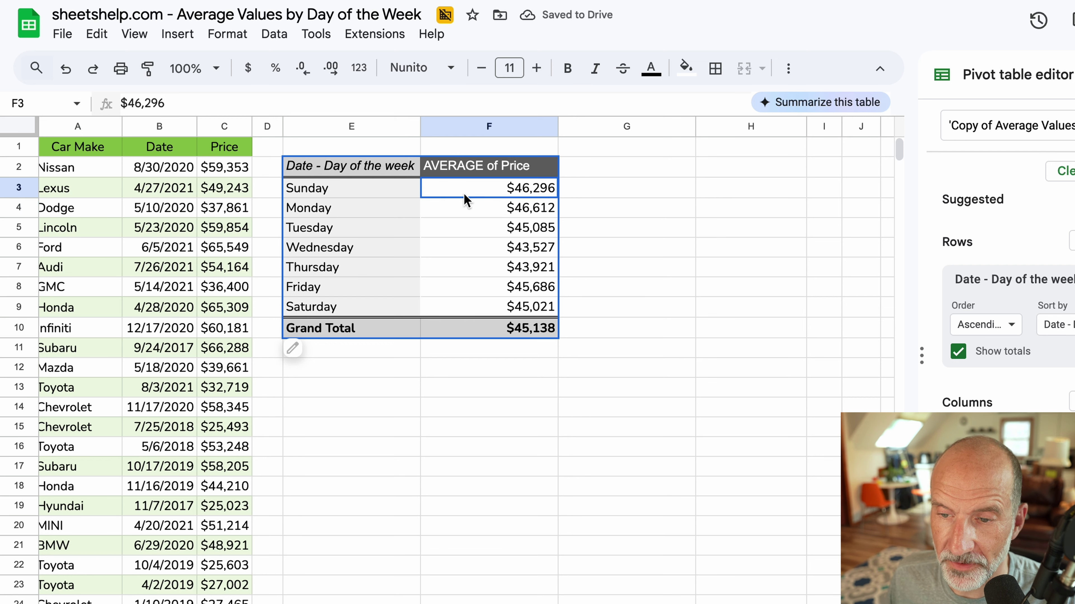
left_click(465, 213)
left_click(464, 232)
left_click(465, 268)
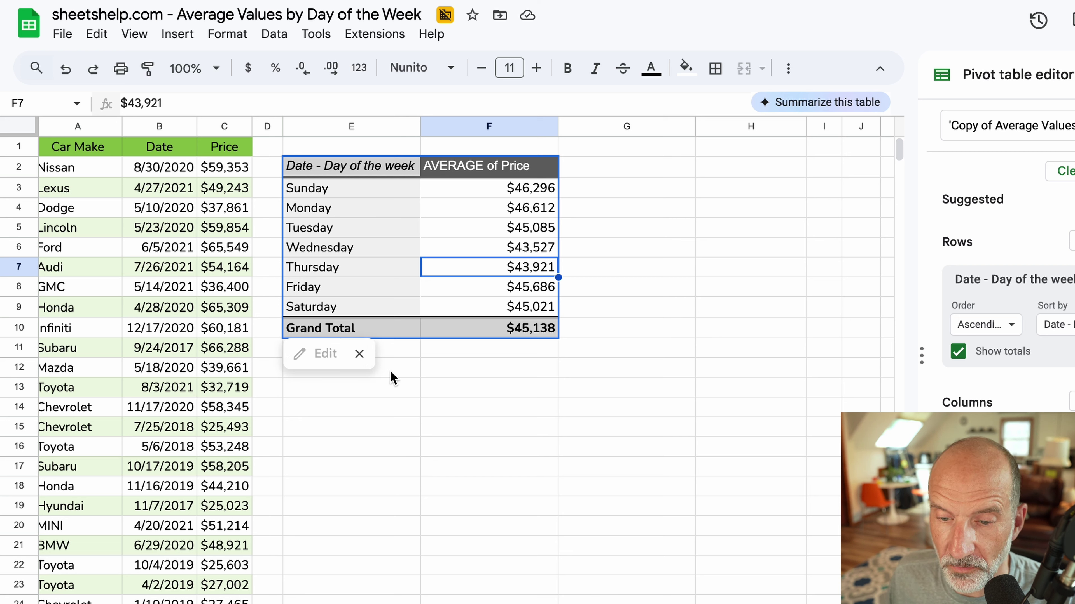
left_click(406, 378)
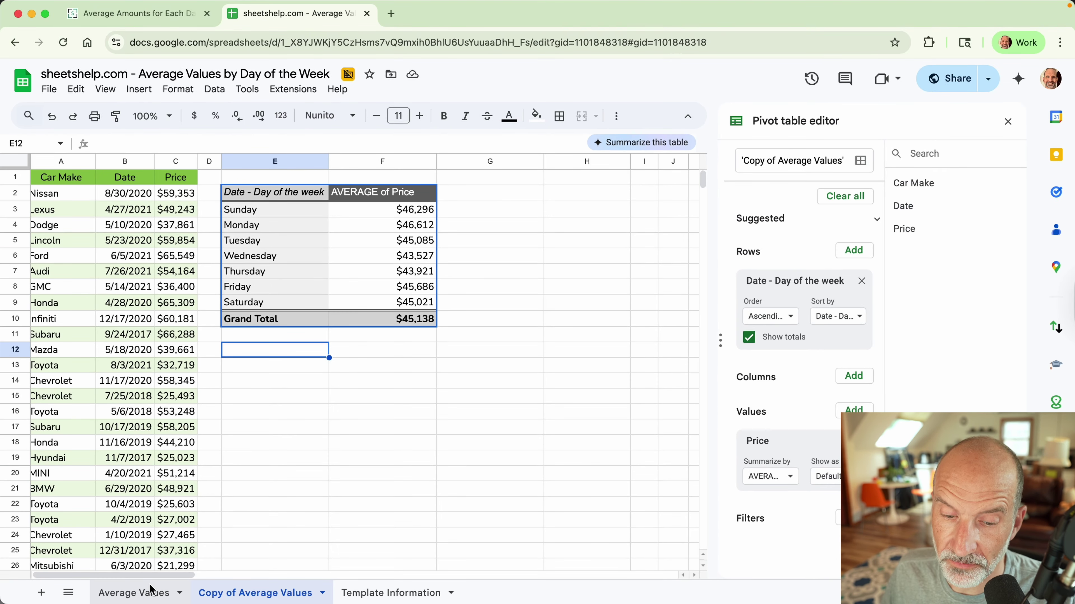
- Copy the full QUERY formula from cell E13 of the Average Values sheet into cell E12 of the Copy of Average Values sheet
left_click(149, 586)
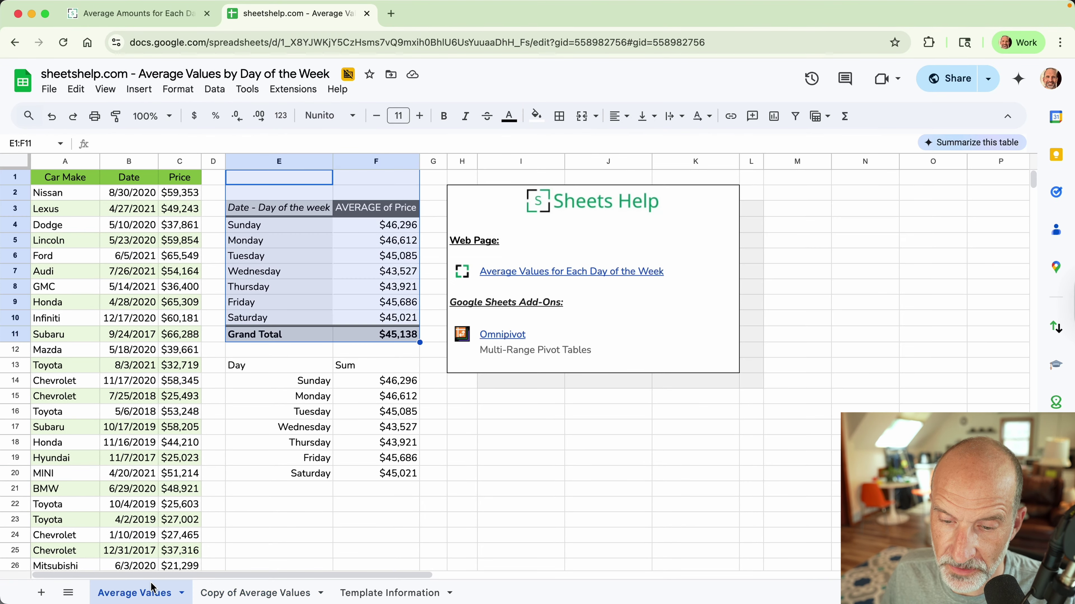
left_click(293, 368)
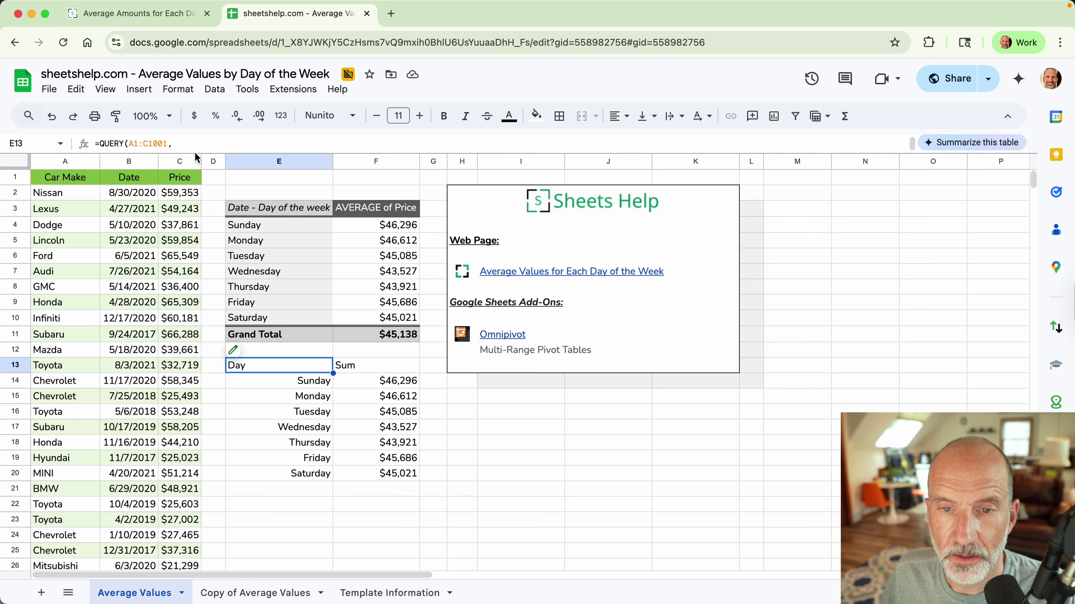
left_click(138, 138)
triple_click(137, 138)
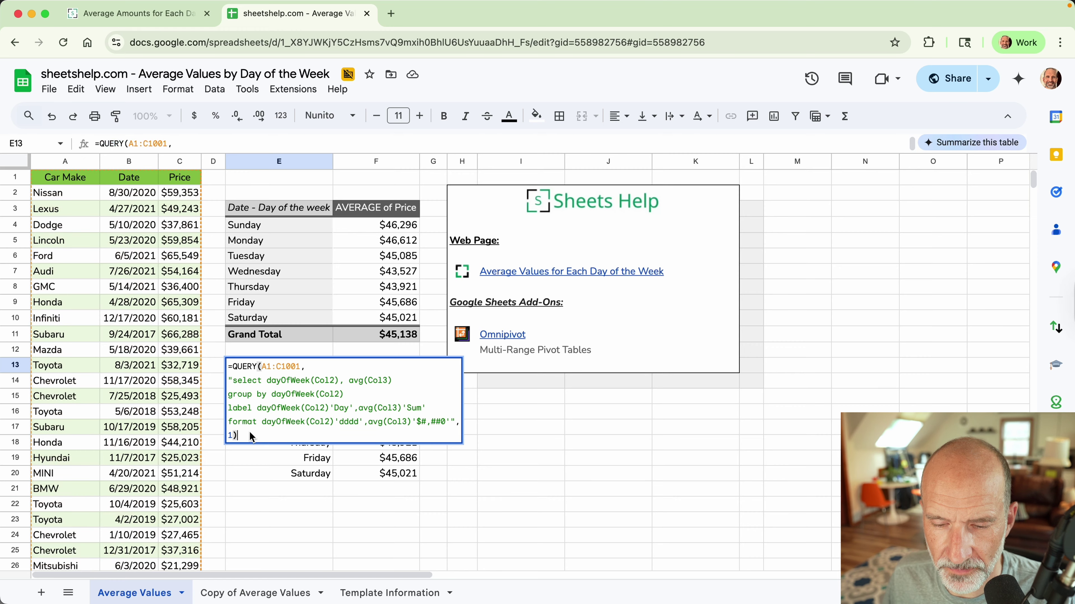
left_click_drag(249, 431, 211, 363)
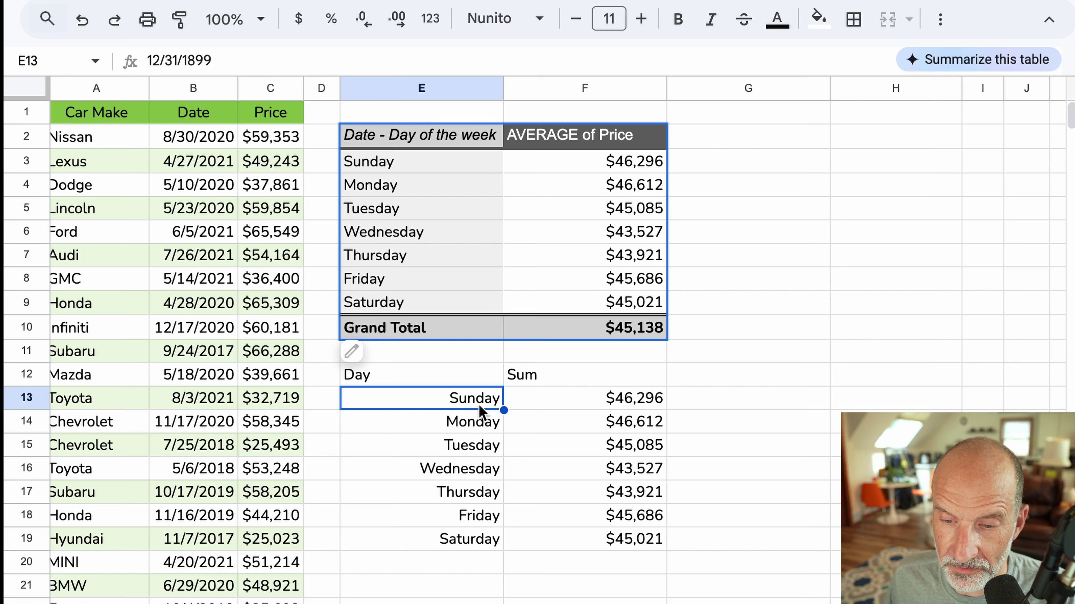
- Inspect the underlying values of the weekday cells E13 to E19 and the Sunday average in the QUERY output
left_click(478, 422)
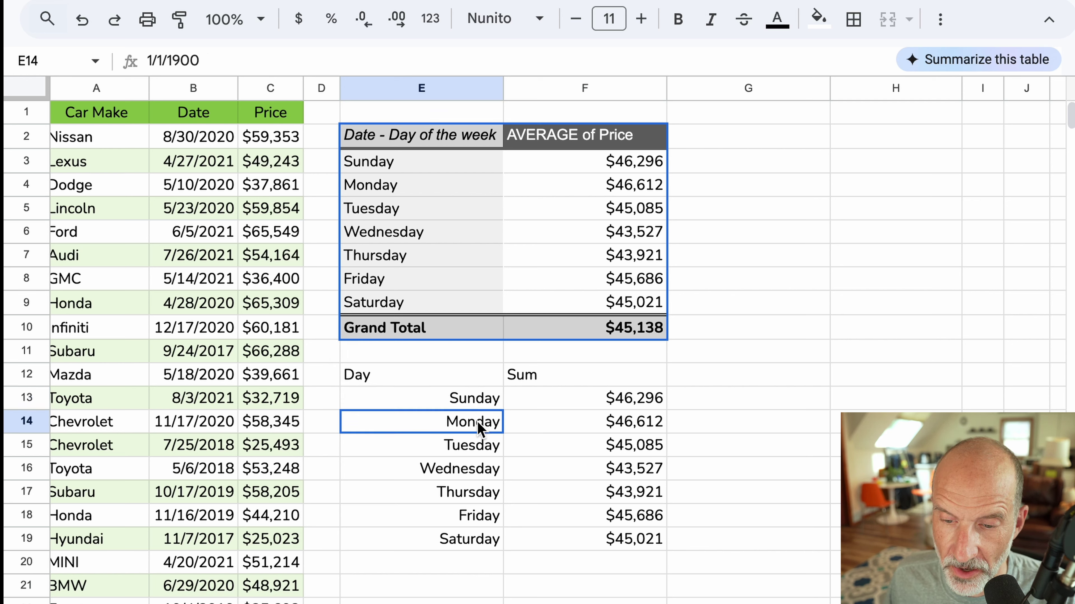
left_click(480, 443)
left_click(461, 472)
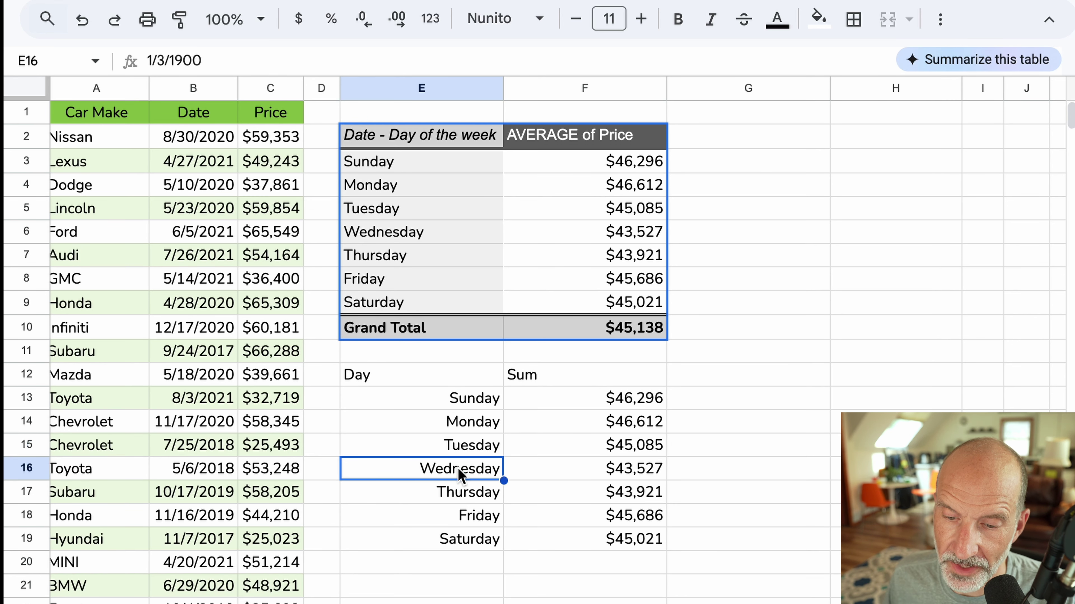
left_click(463, 493)
left_click(465, 521)
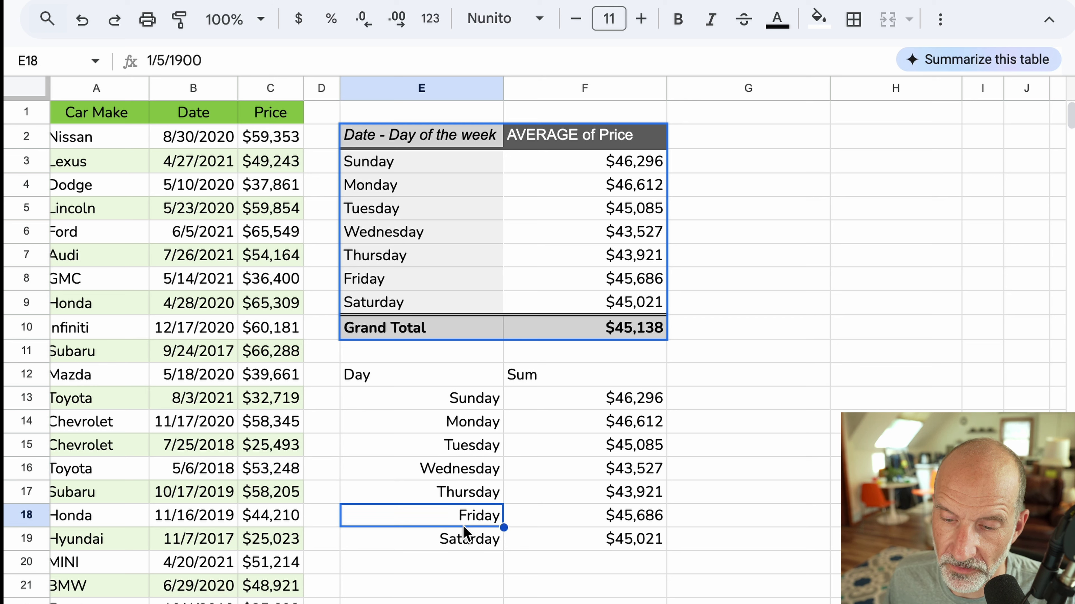
left_click(465, 540)
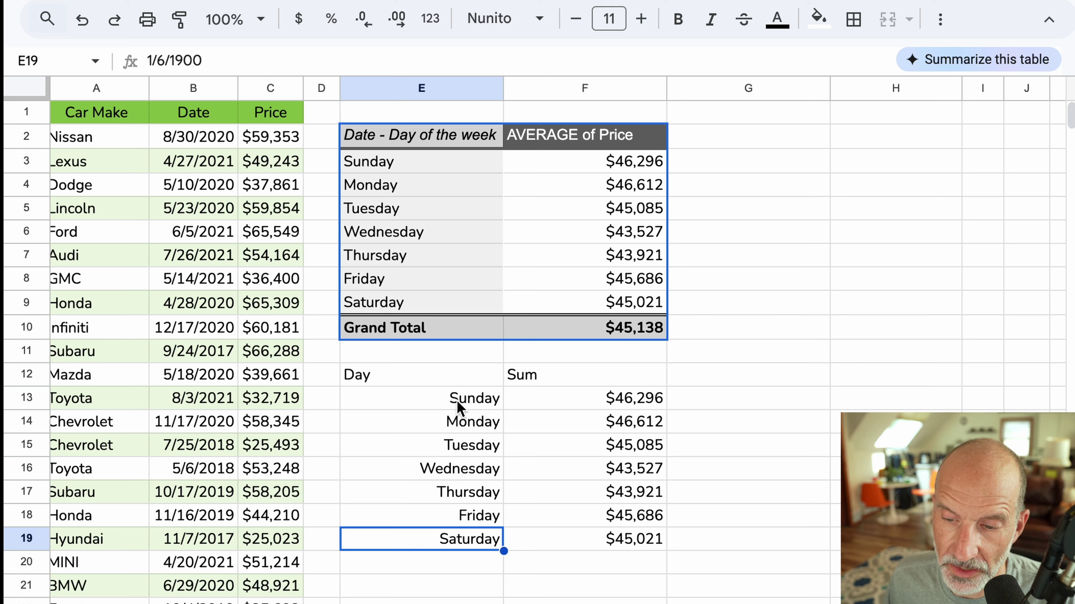
left_click(540, 403)
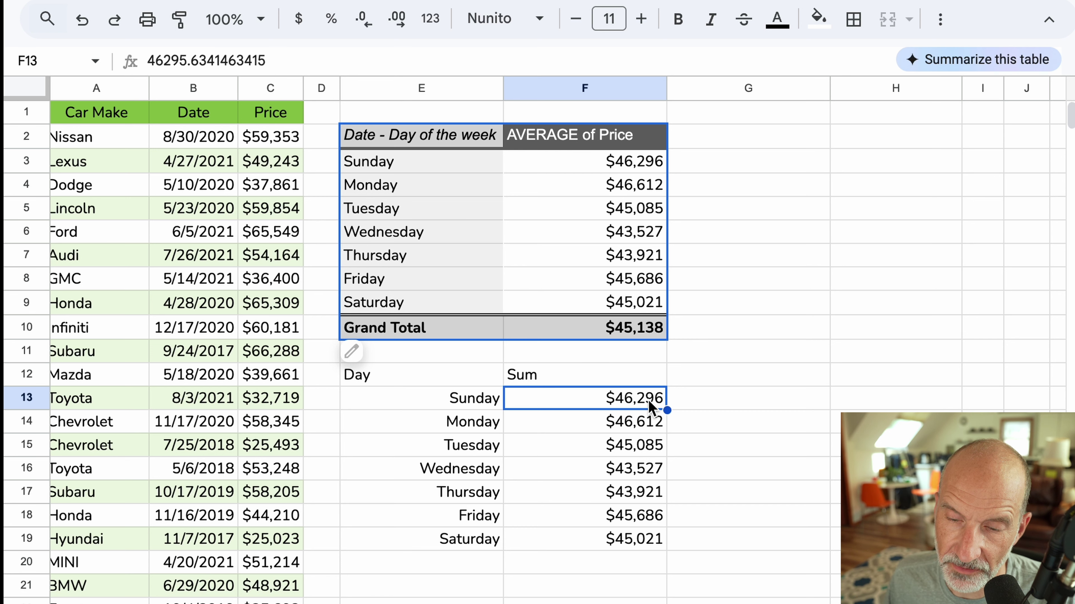
- Open the QUERY formula in cell E12 and examine its source range and its select clause with dayOfWeek(Col2) and avg(Col3)
left_click(480, 379)
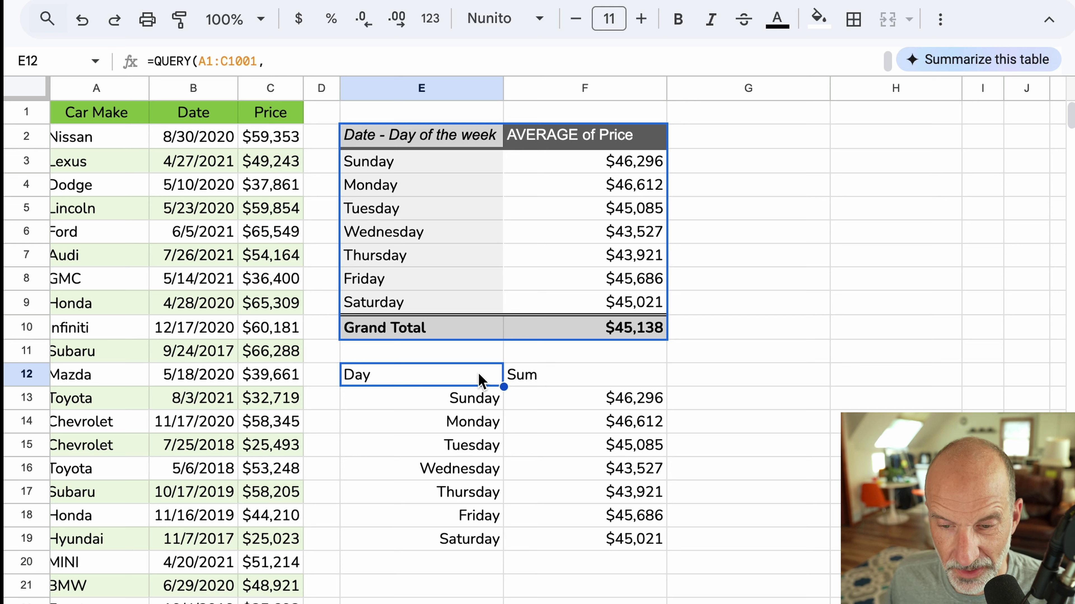
double_click(480, 379)
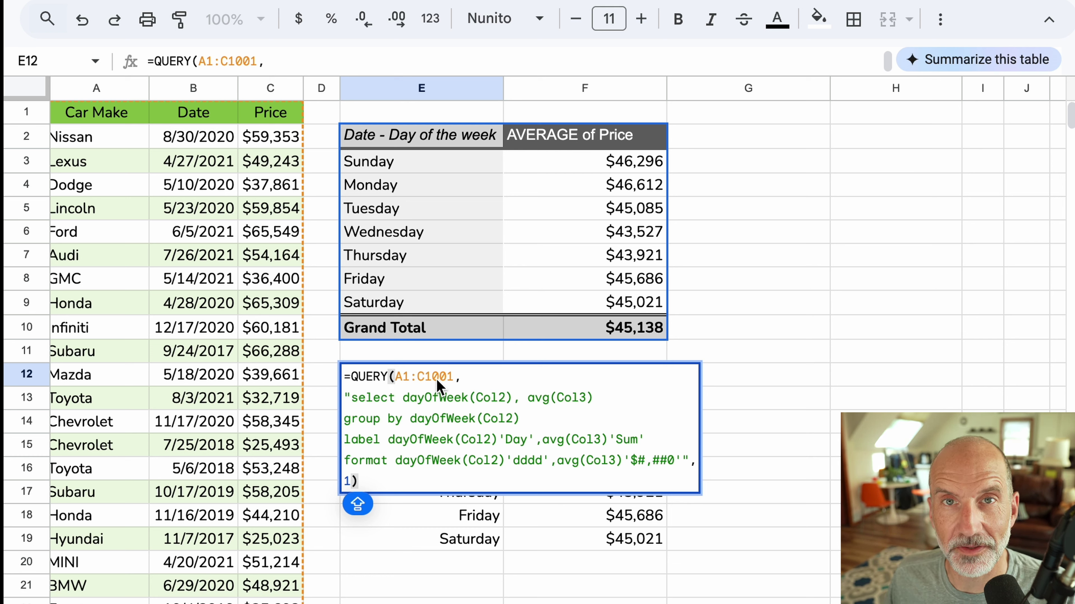
left_click(373, 401)
left_click(364, 403)
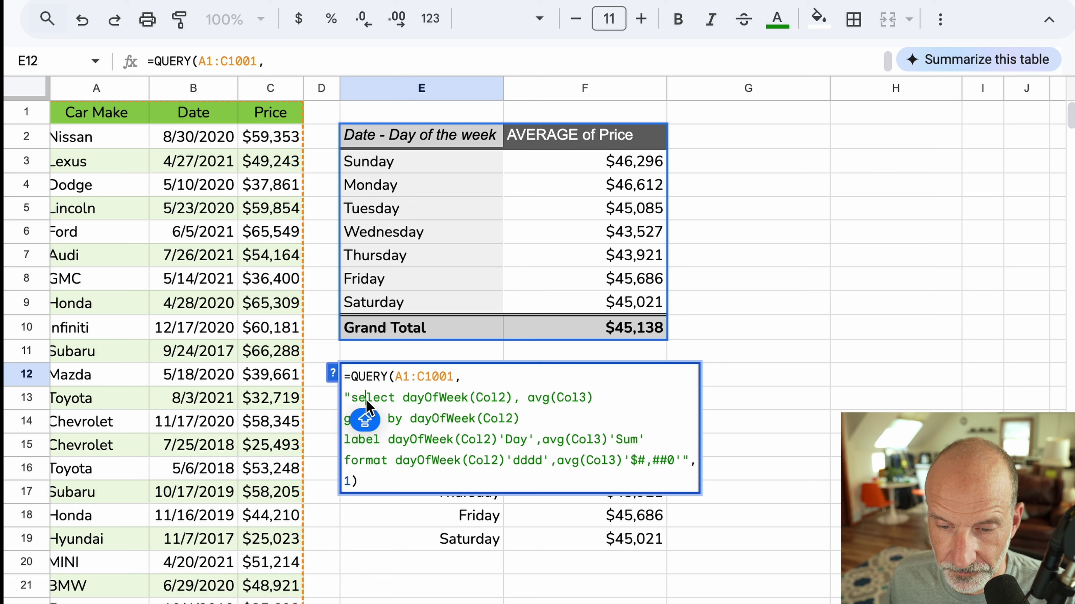
left_click(401, 398)
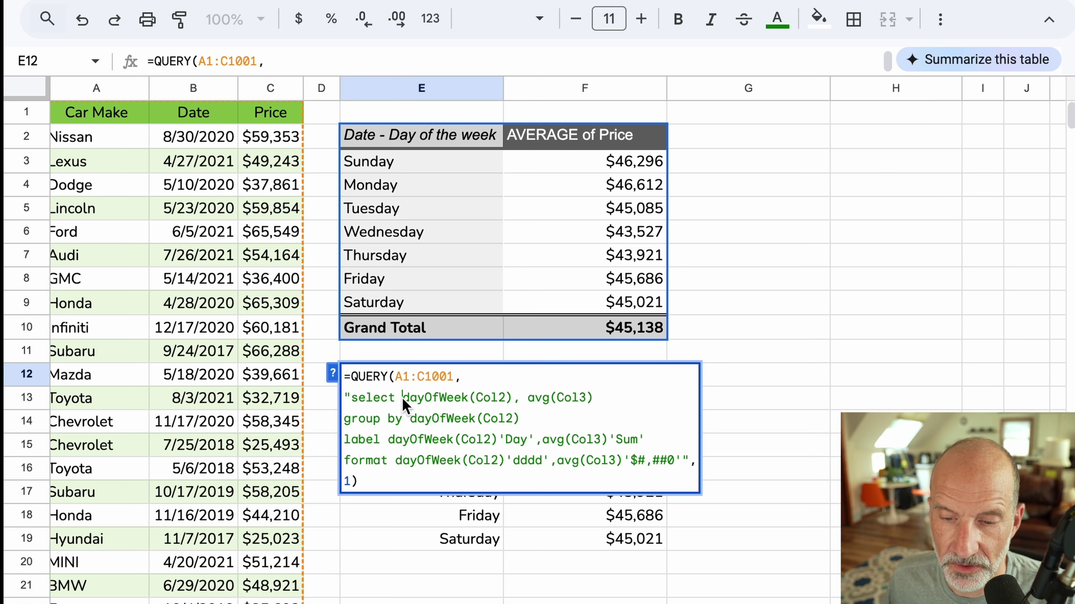
key("shift")
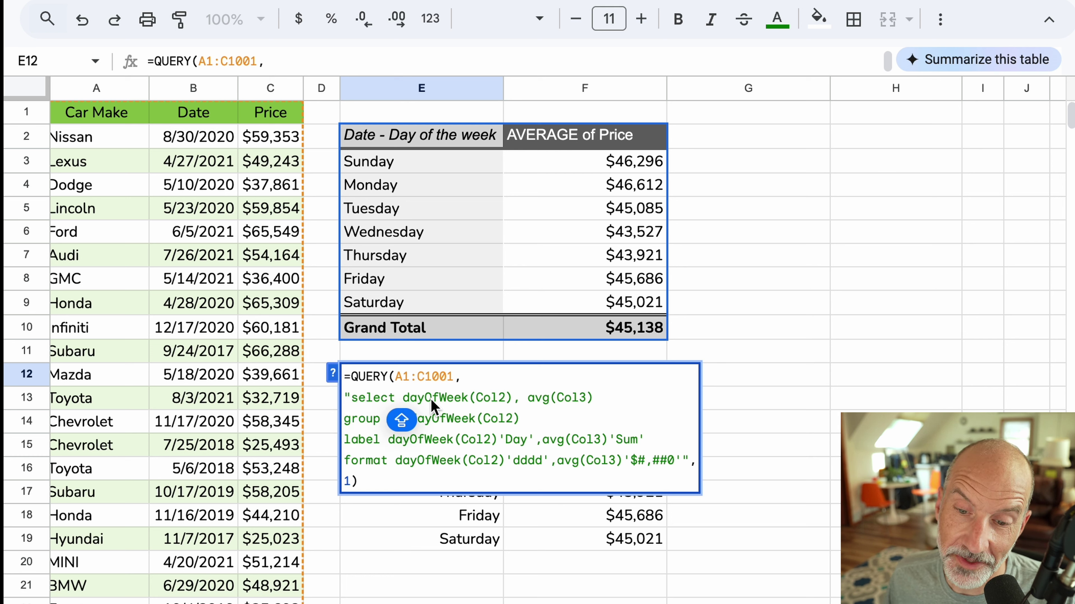
left_click(431, 399)
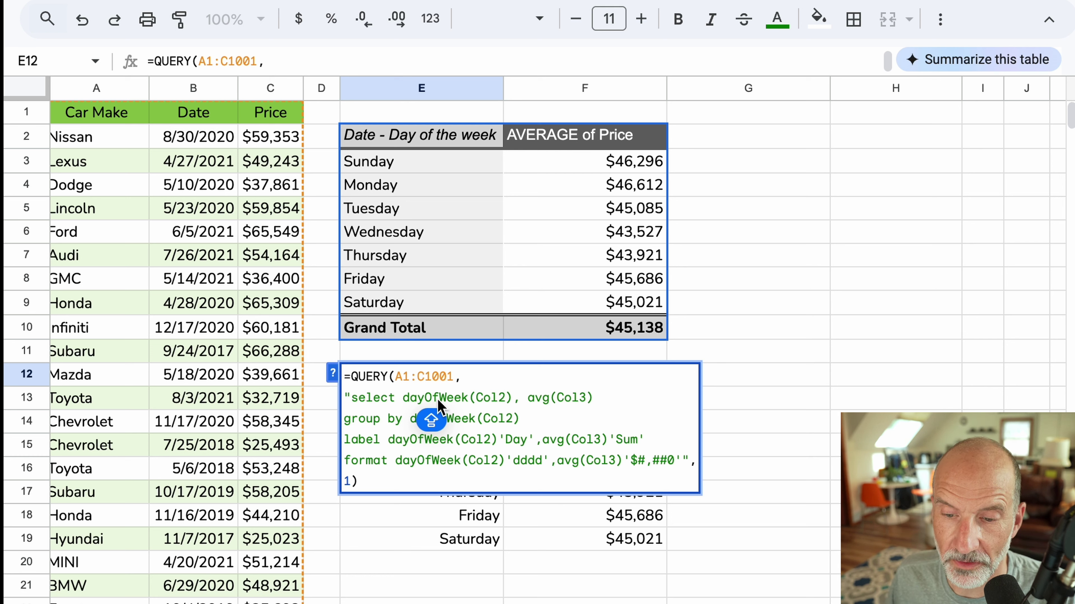
left_click(542, 405)
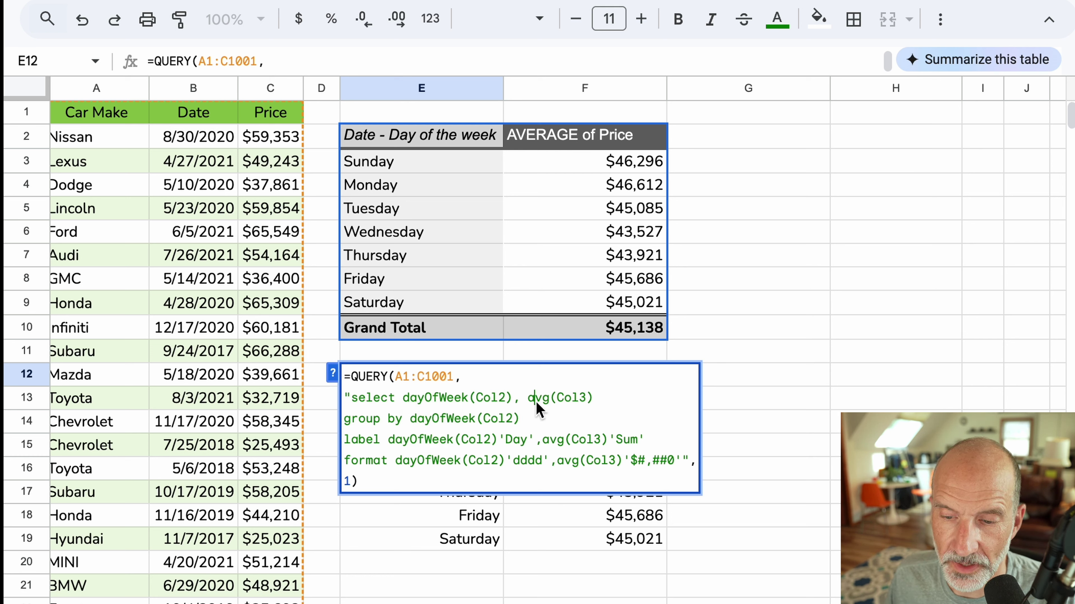
left_click(439, 400)
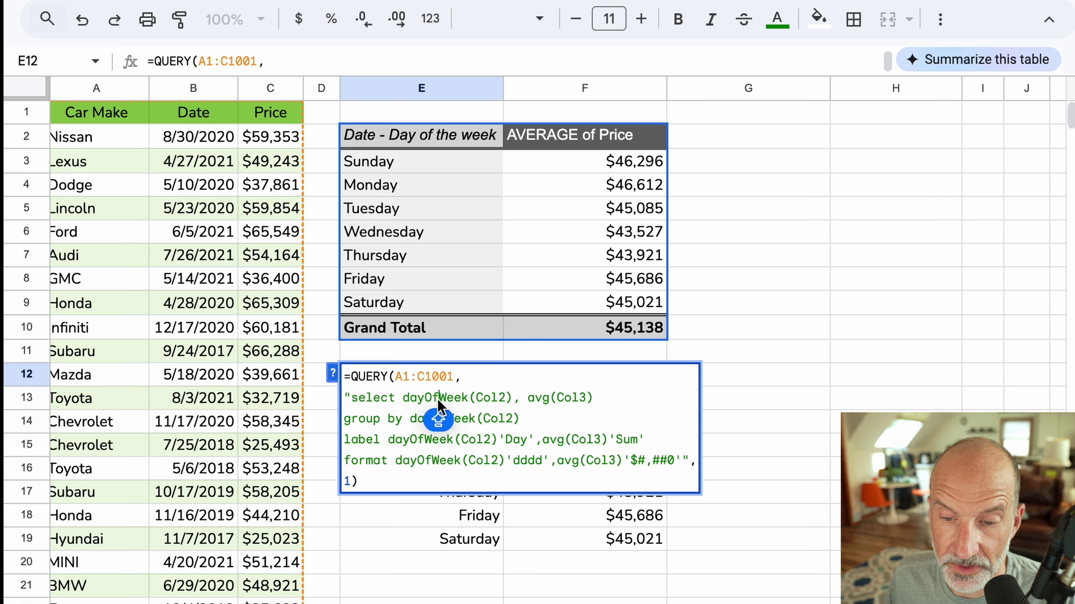
double_click(438, 399)
triple_click(438, 400)
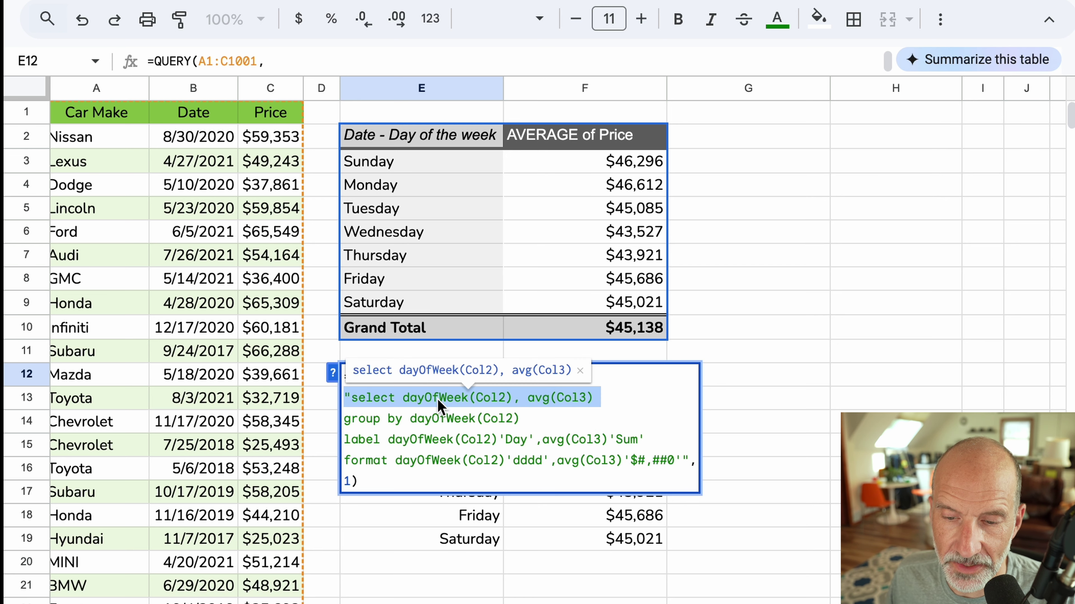
left_click(442, 400)
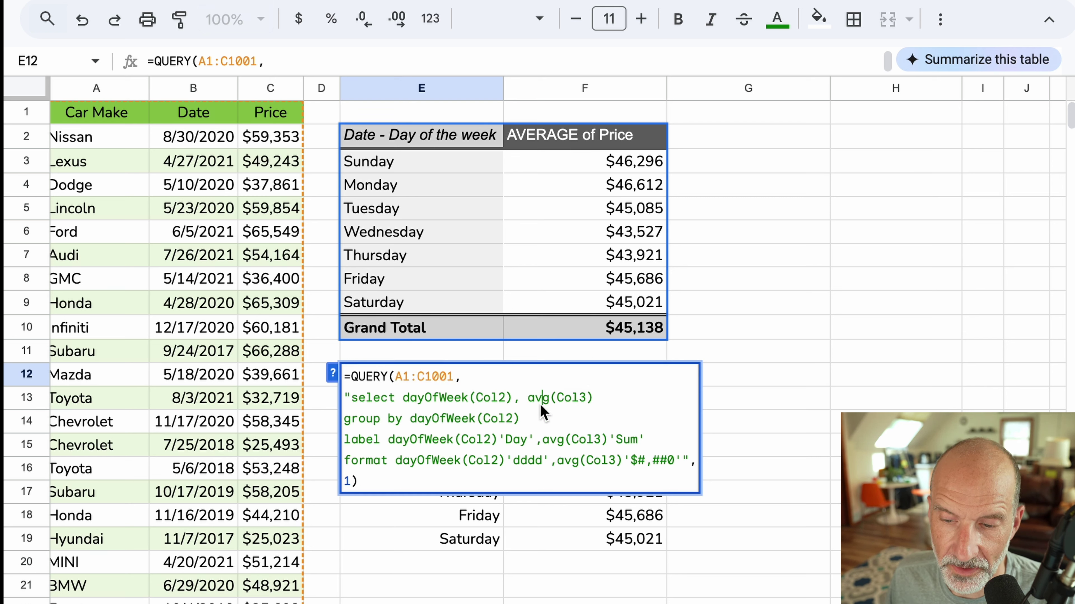
- Examine the group by clause and the label clause of the QUERY formula, including the 'Sum' label
left_click(408, 418)
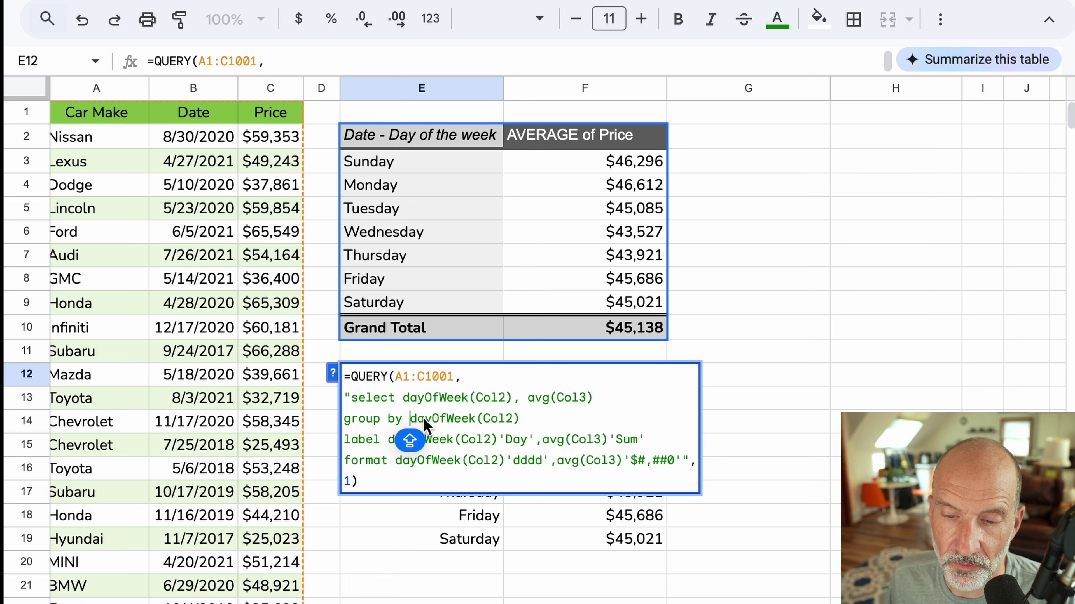
left_click(451, 421)
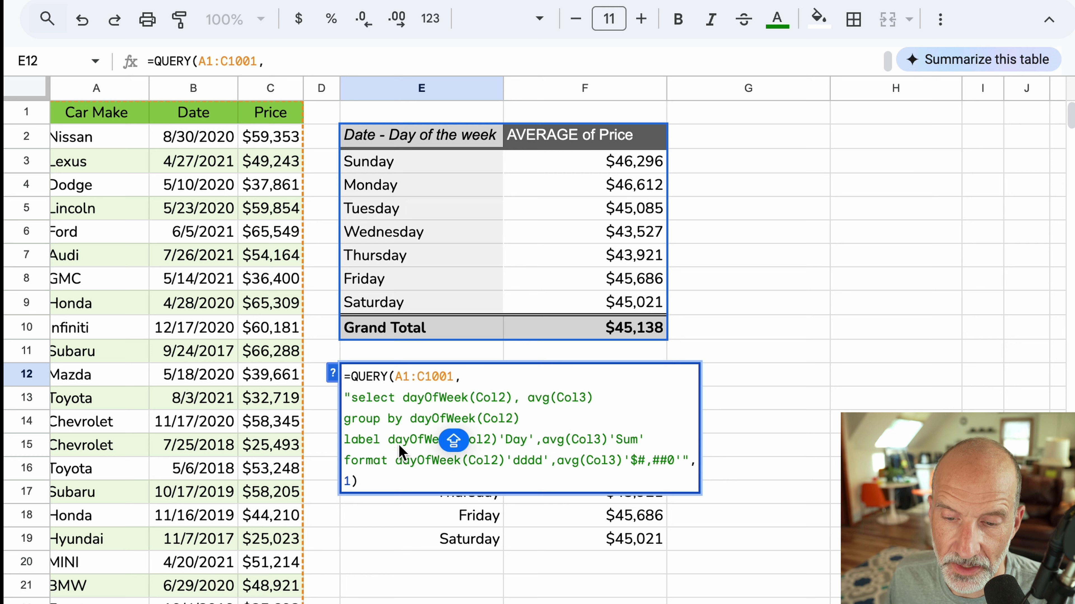
left_click(620, 441)
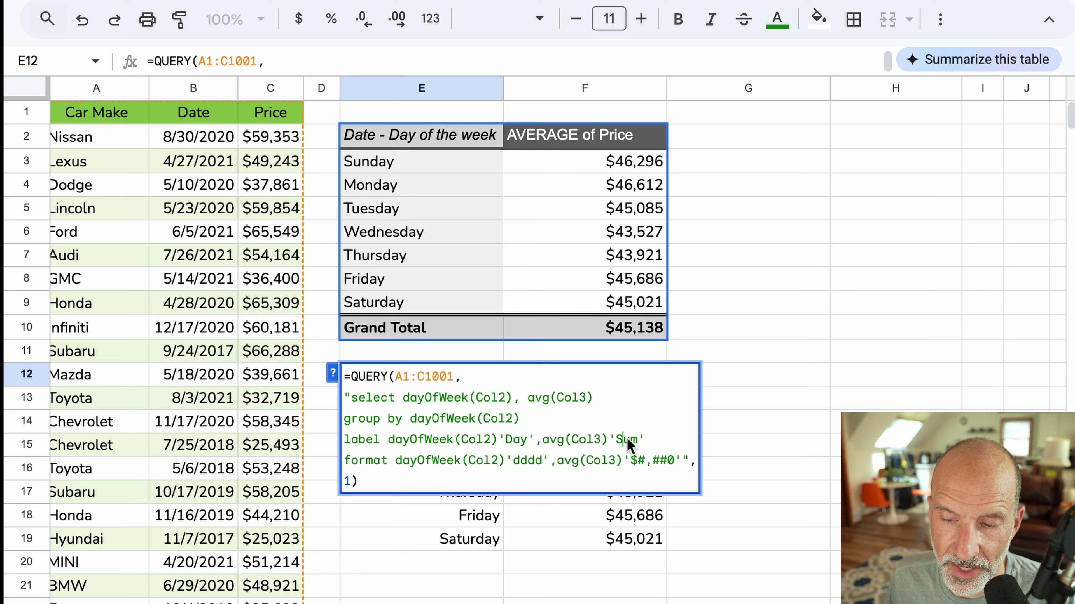
- Examine the 'dddd' and '$#,##0' patterns in the QUERY formula's format clause and its final header argument
left_click(523, 462)
key("shift+Left")
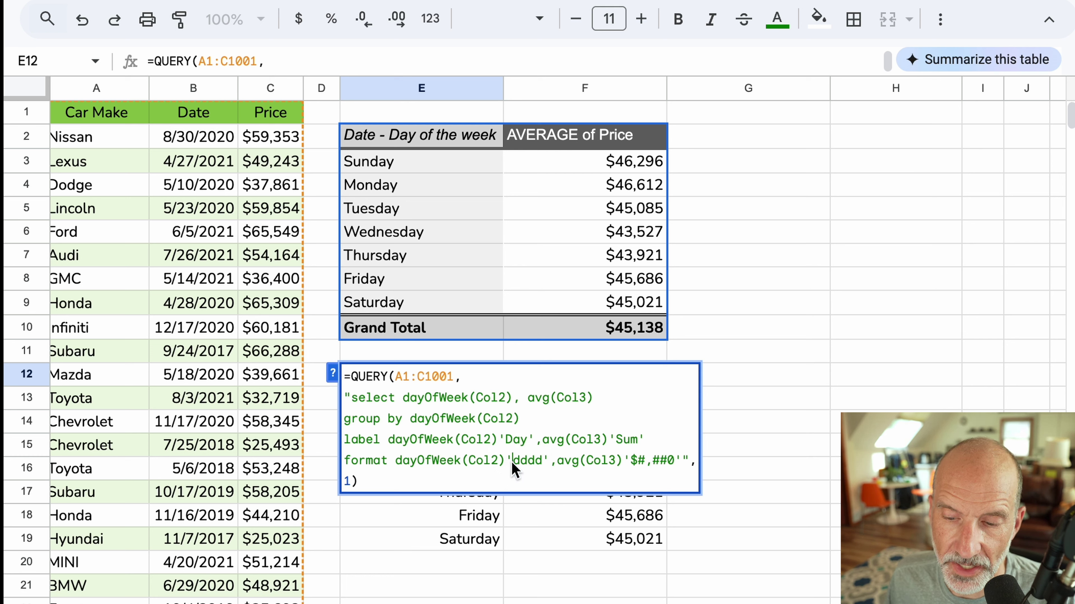
left_click(528, 462, "shift")
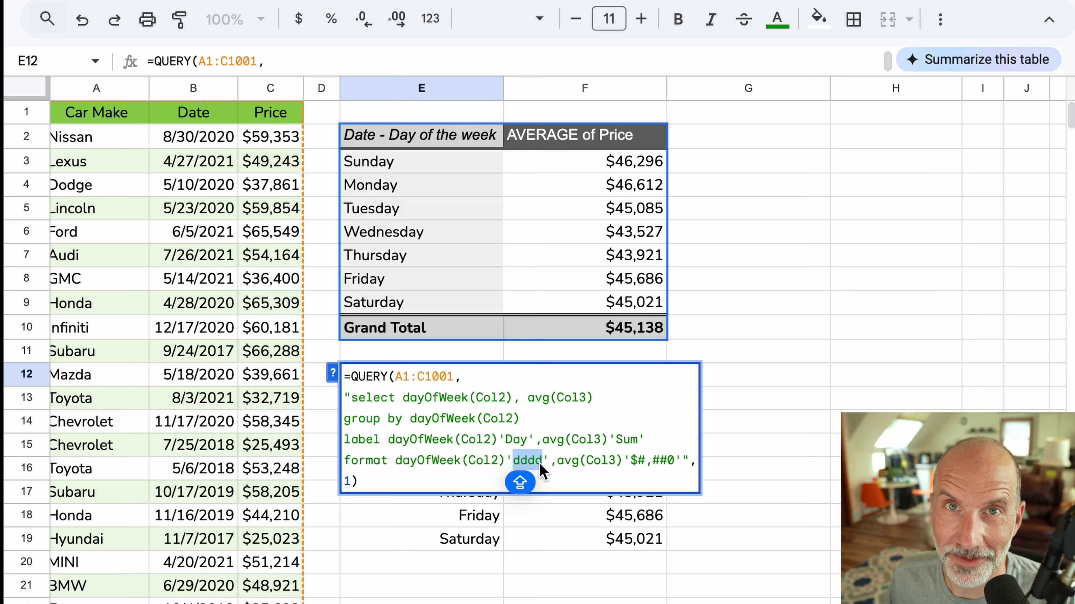
left_click(586, 461)
left_click(635, 461)
left_click(668, 465, "shift")
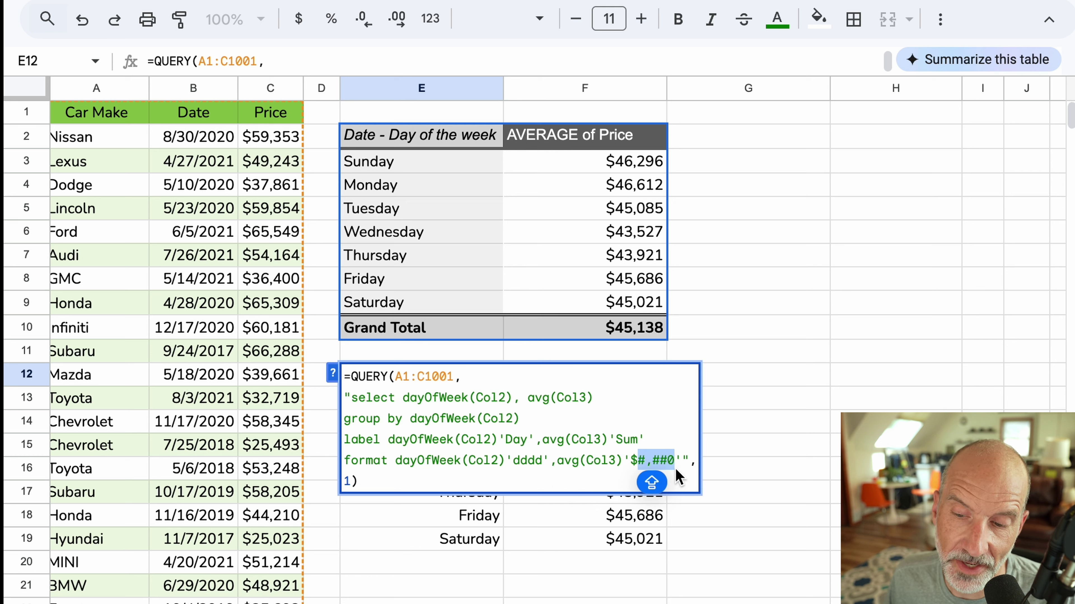
left_click(635, 463)
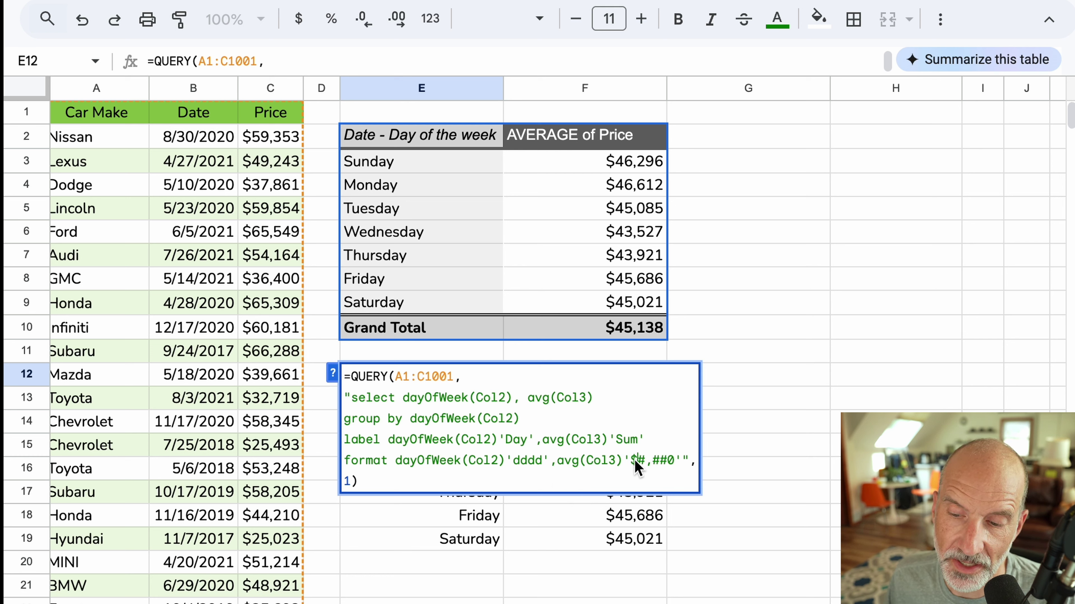
left_click(631, 463, "shift")
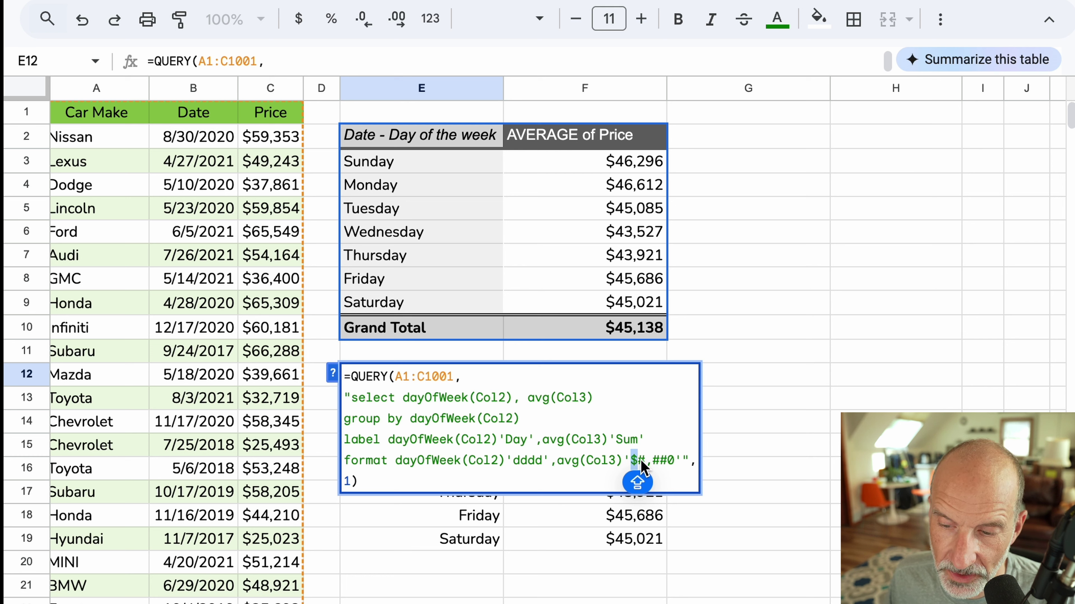
left_click(653, 464)
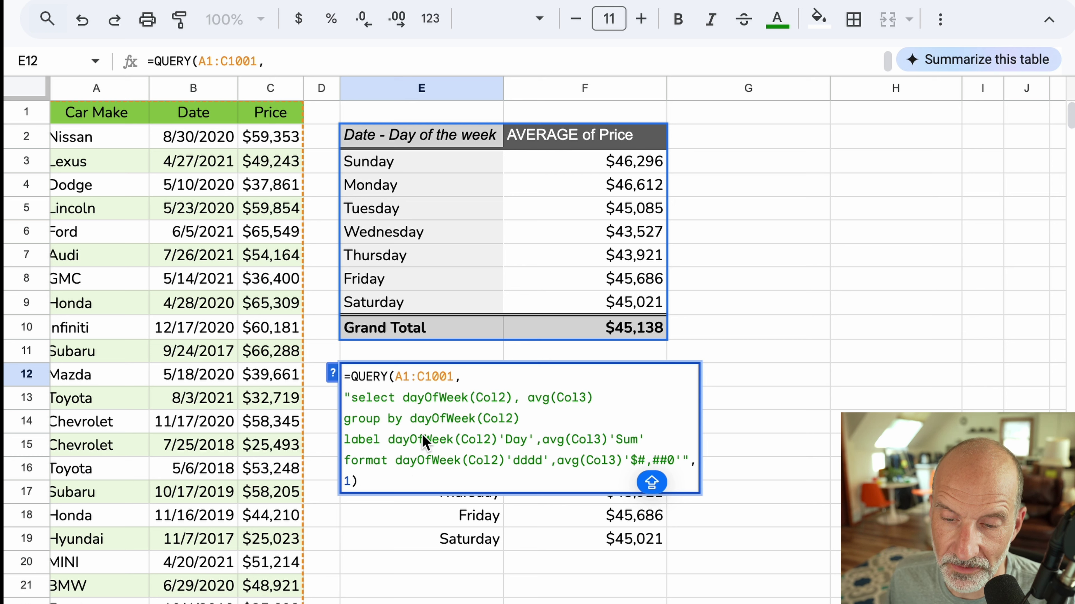
left_click(476, 464)
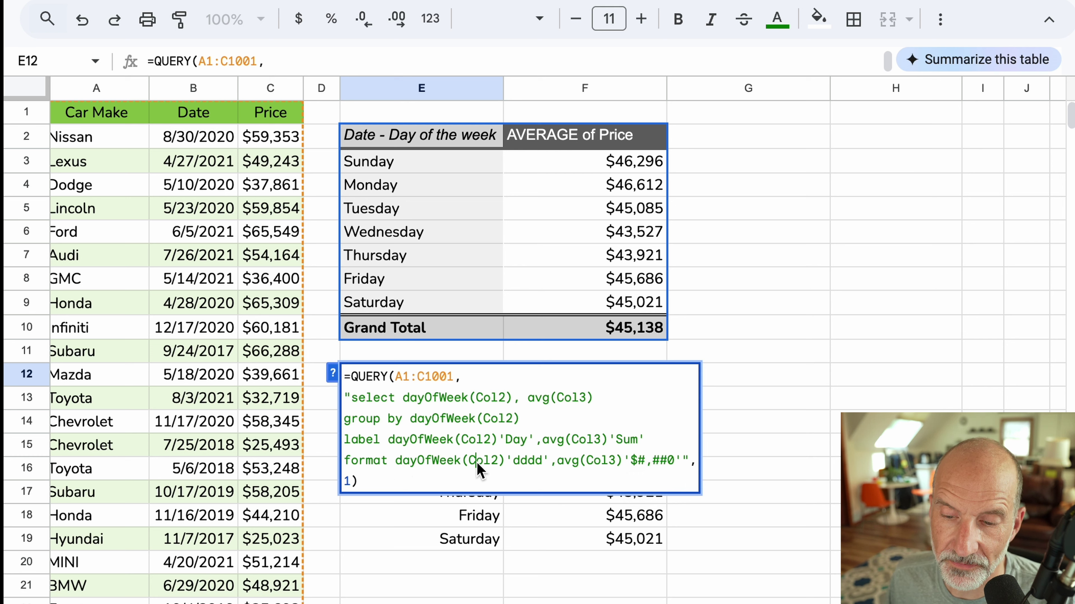
left_click(527, 461)
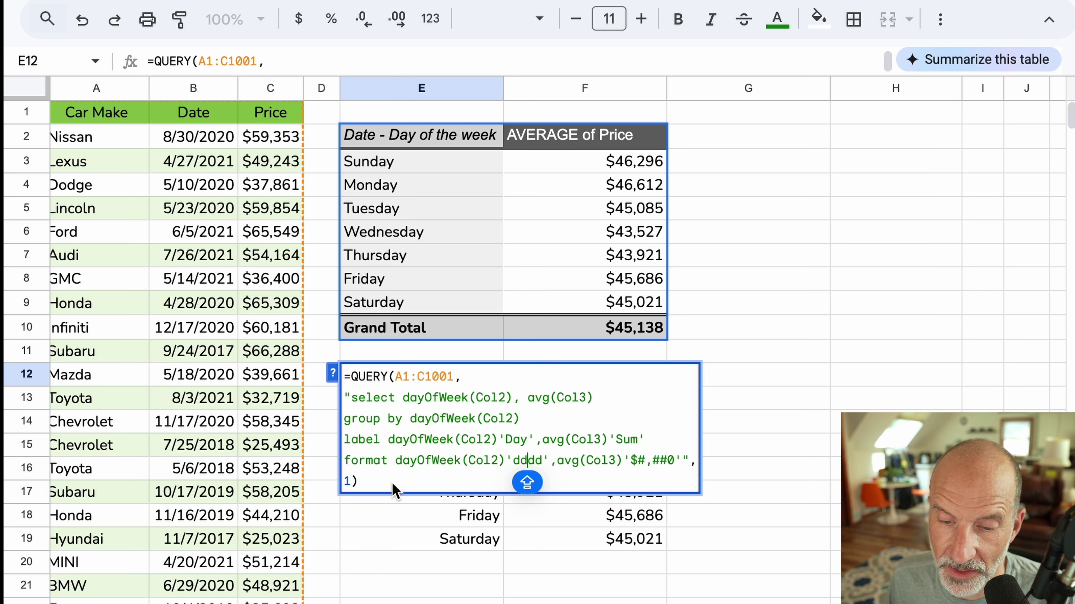
left_click(354, 481)
double_click(347, 480)
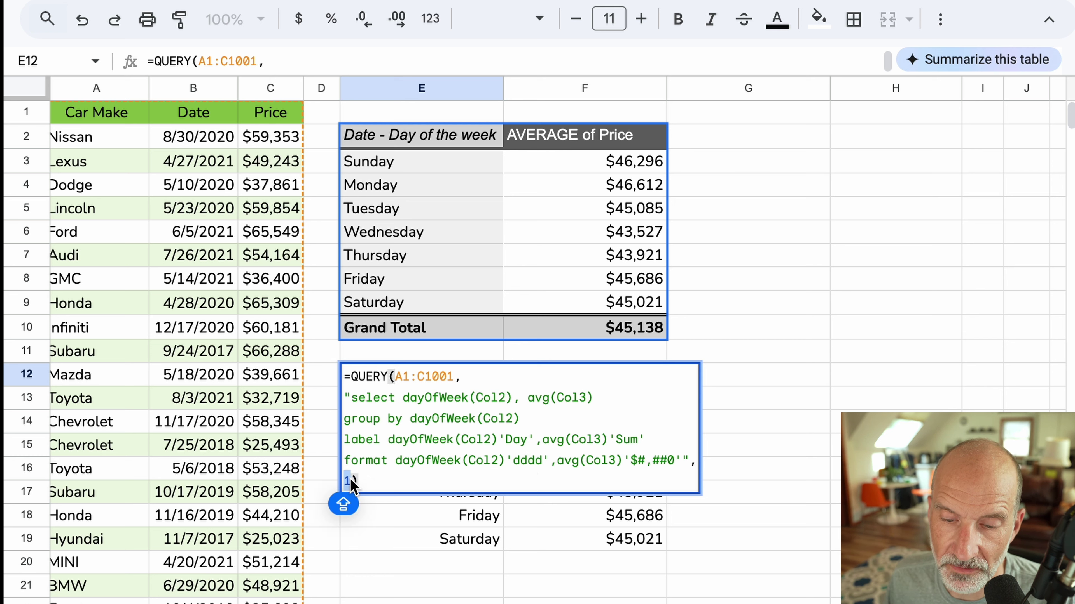